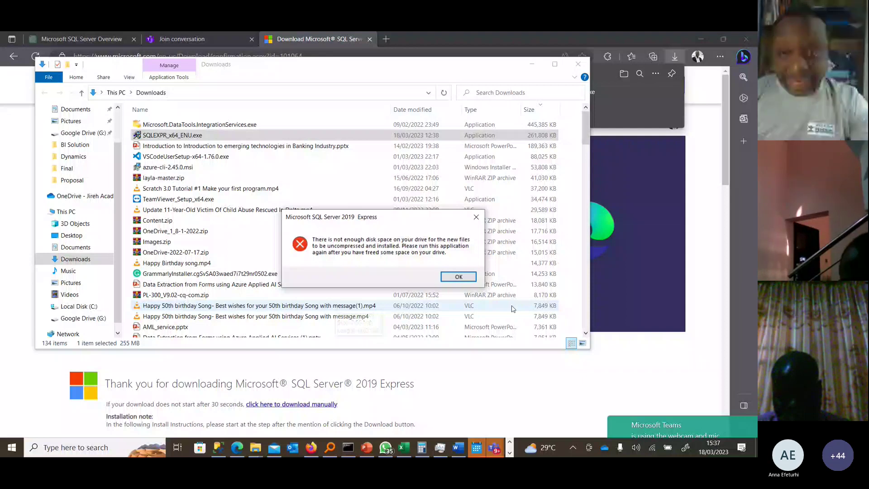
Step: Dismiss the disk space error and minimise the Teams meeting page, group chat and Downloads folder windows
{"action": "left_click", "coordinate": [459, 277]}
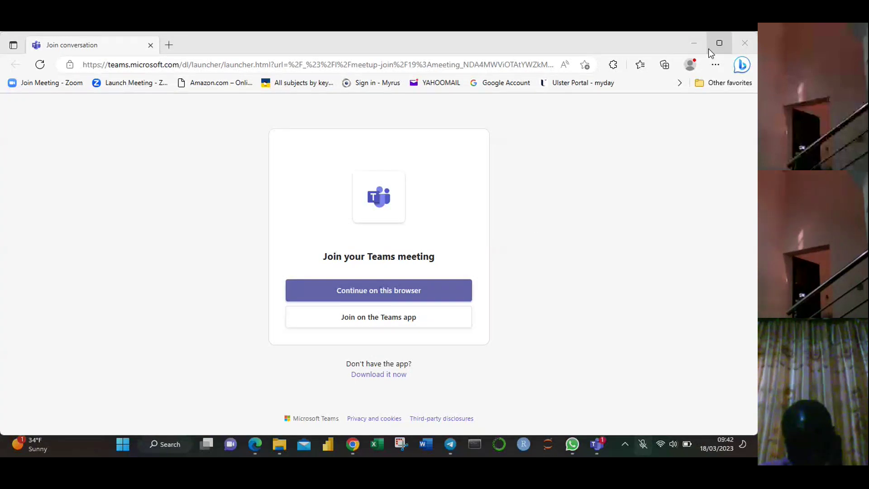
{"action": "left_click", "coordinate": [693, 43]}
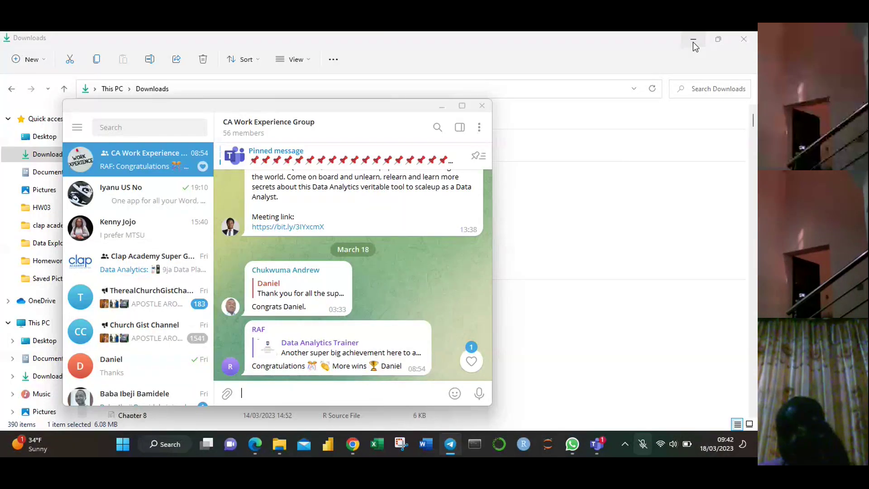
{"action": "left_click", "coordinate": [441, 107]}
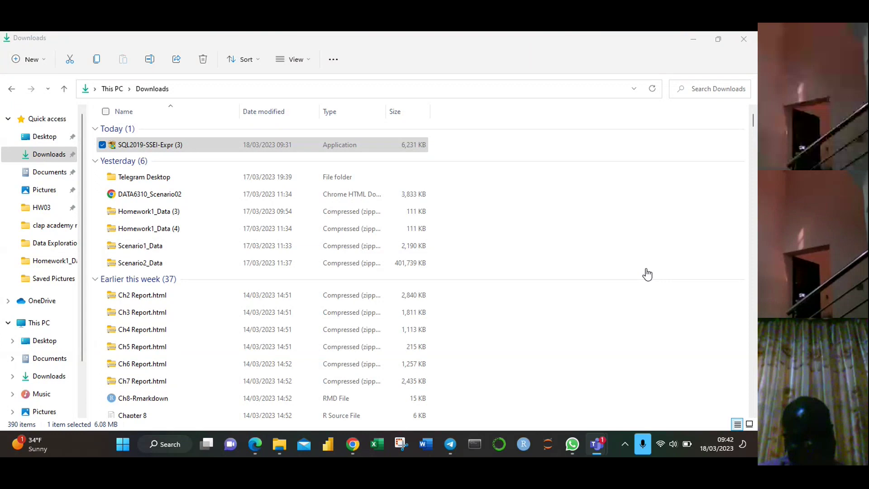
{"action": "left_click", "coordinate": [694, 42]}
{"action": "left_click", "coordinate": [693, 41]}
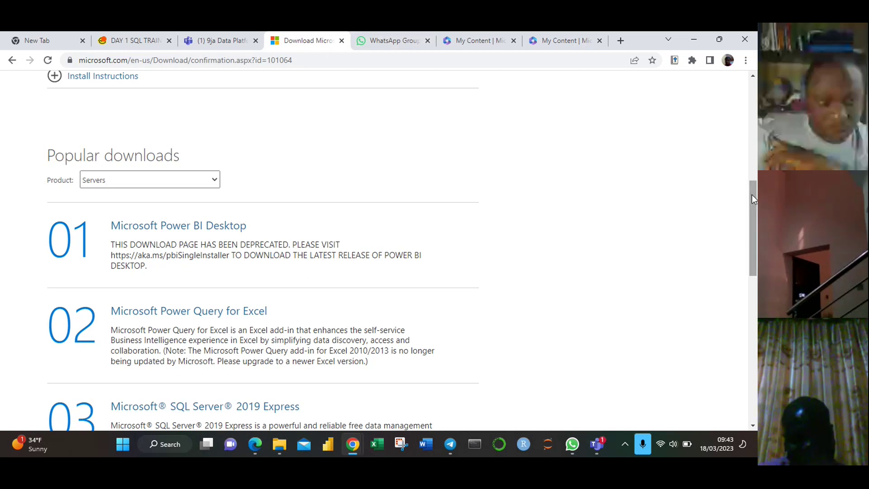
Step: Look over the SQL Server 2019 Express download confirmation page and return to the Downloads folder
{"action": "left_click_drag", "start_coordinate": [754, 203], "coordinate": [757, 115]}
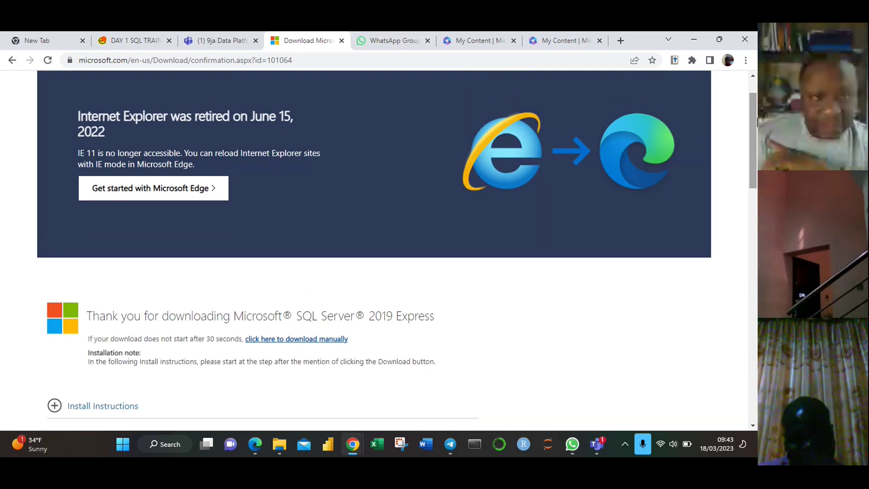
{"action": "scroll", "coordinate": [756, 126], "scroll_direction": "up", "scroll_amount": 1}
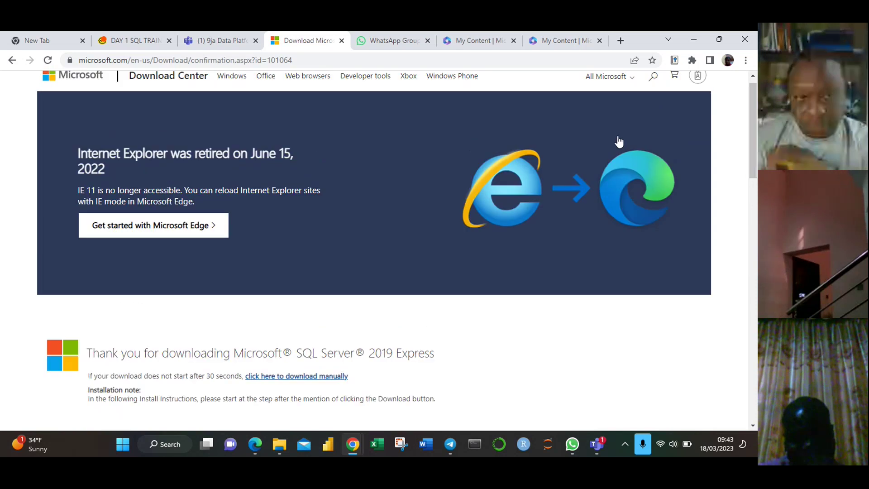
{"action": "left_click", "coordinate": [255, 445]}
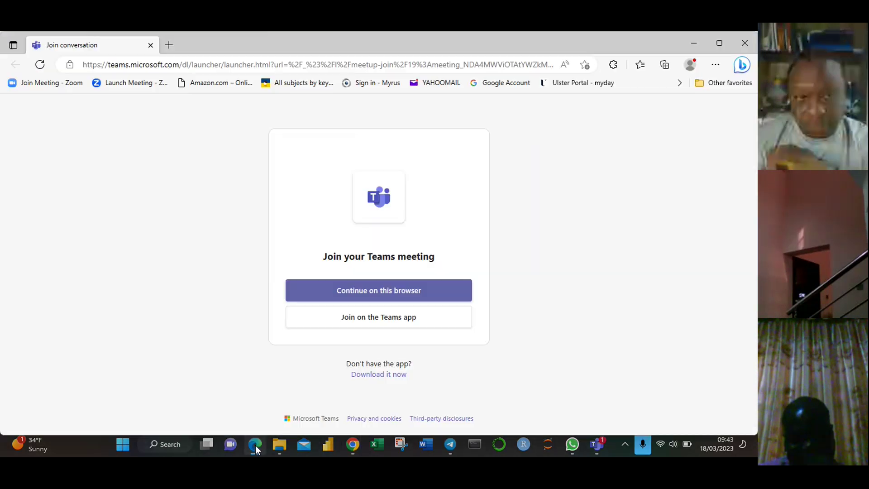
{"action": "left_click", "coordinate": [281, 444]}
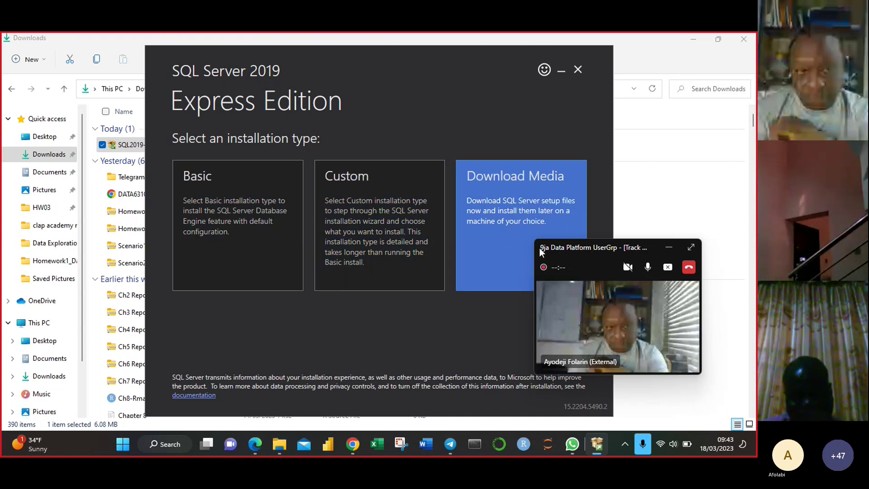
Step: Choose Download Media in the SQL Server 2019 installer and download the Express Advanced package in English
{"action": "left_click", "coordinate": [484, 202]}
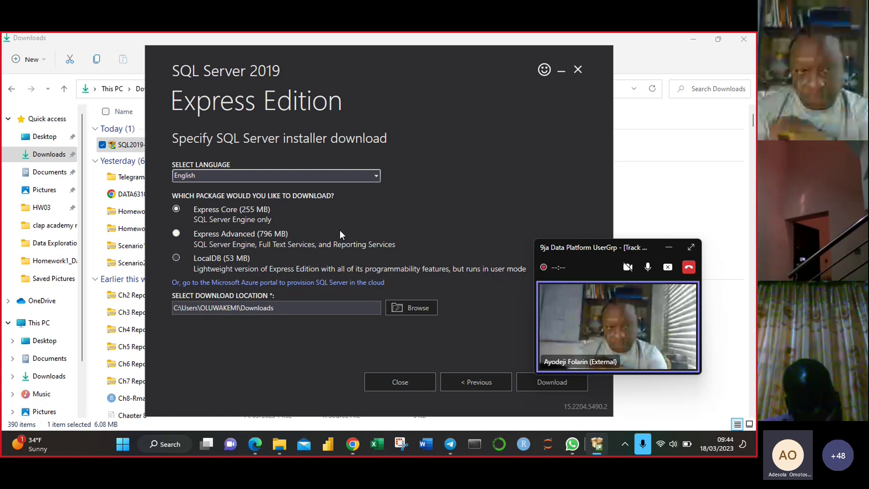
{"action": "left_click", "coordinate": [177, 233]}
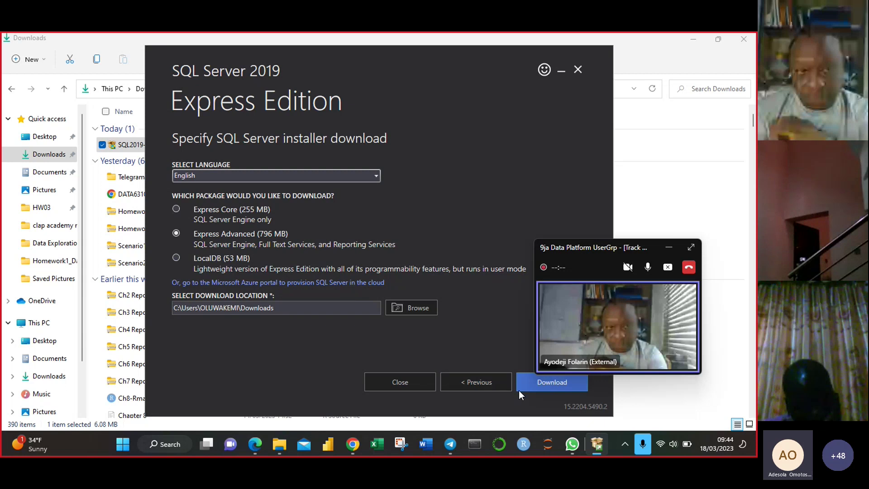
{"action": "left_click", "coordinate": [537, 384]}
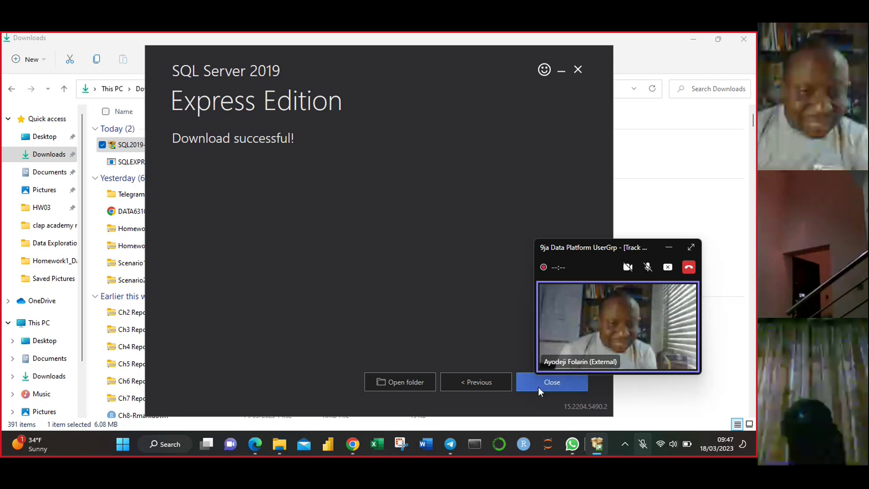
Step: Open the download folder, run SQLEXPRADV_x64_ENU and extract its files to the suggested directory
{"action": "left_click", "coordinate": [421, 381]}
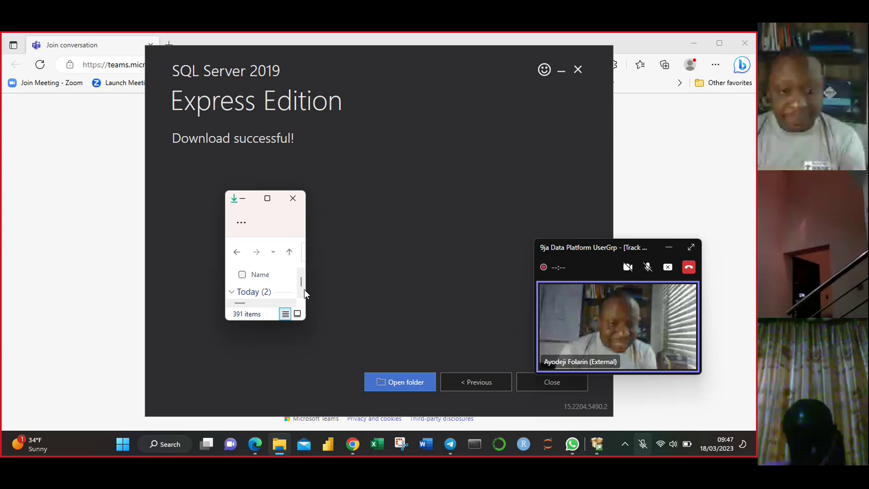
{"action": "left_click", "coordinate": [267, 199]}
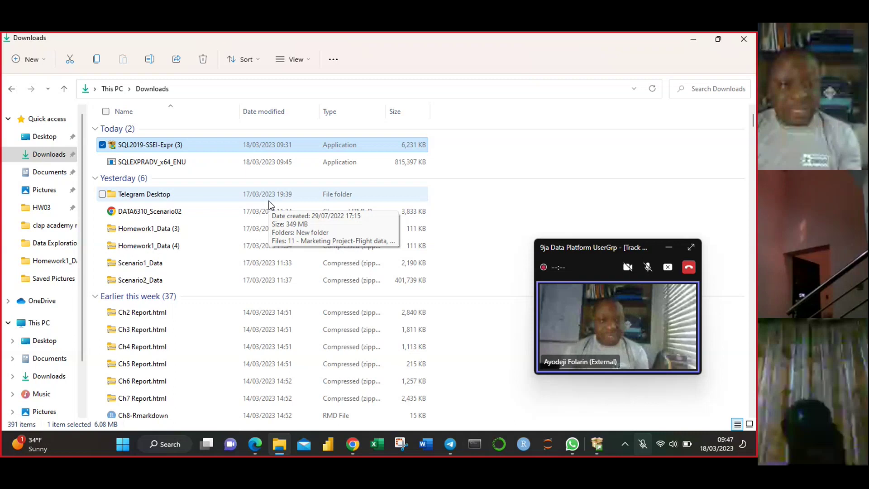
{"action": "left_click", "coordinate": [201, 163]}
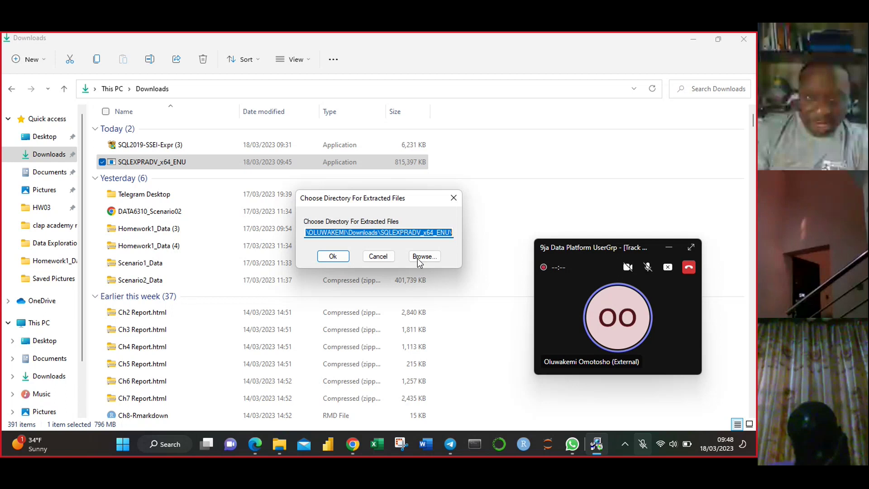
{"action": "left_click", "coordinate": [340, 257]}
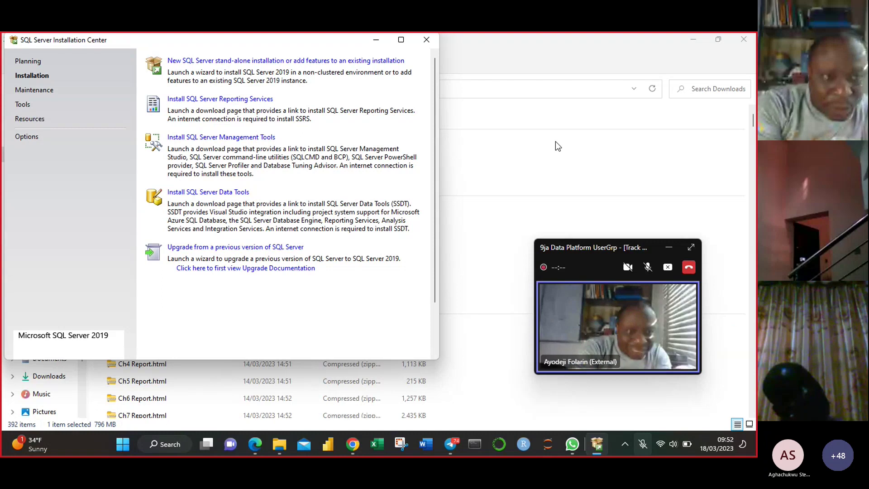
Step: Maximise the SQL Server Installation Center, start a new stand-alone installation, and accept the license terms to continue
{"action": "mouse_move", "coordinate": [401, 43]}
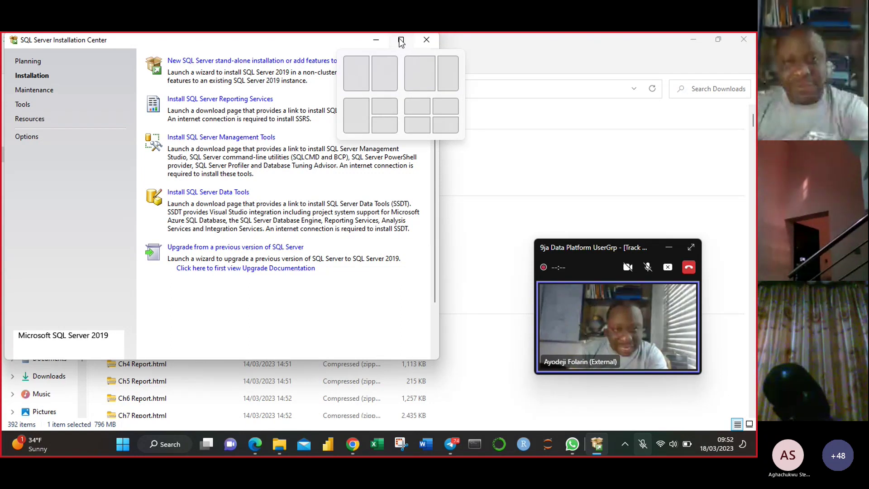
{"action": "left_click", "coordinate": [401, 43]}
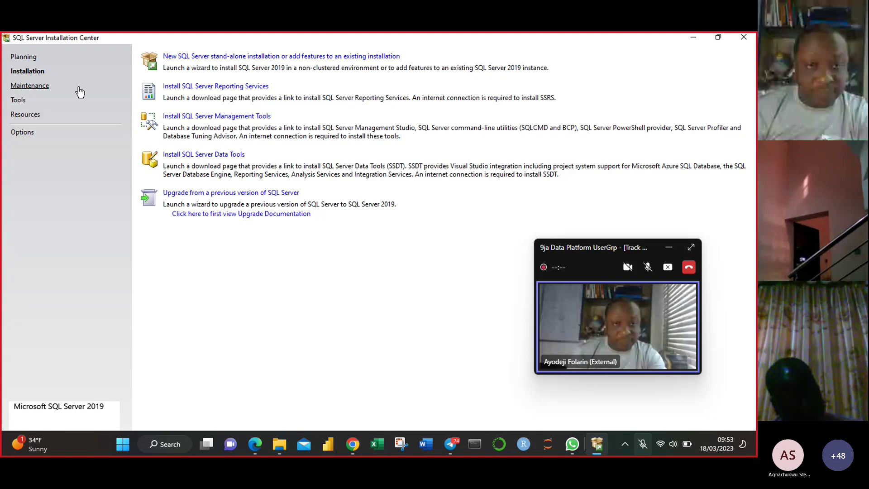
{"action": "left_click", "coordinate": [199, 57]}
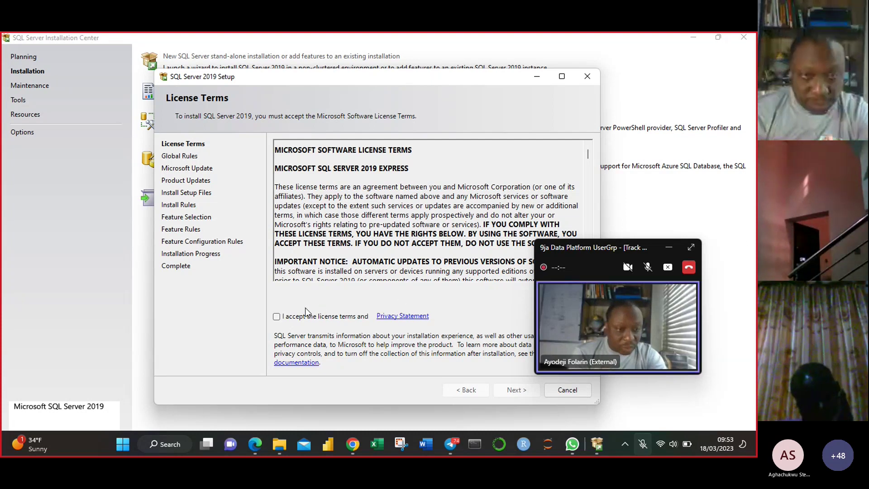
{"action": "left_click", "coordinate": [276, 317]}
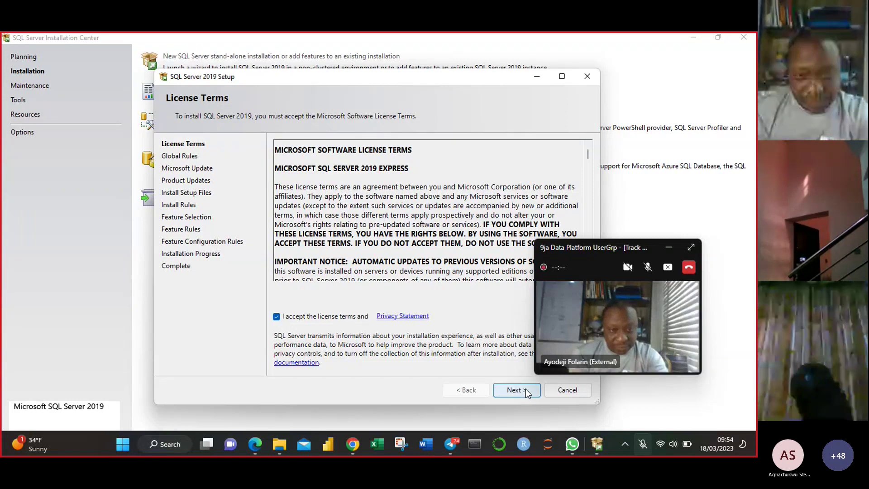
{"action": "left_click", "coordinate": [527, 391]}
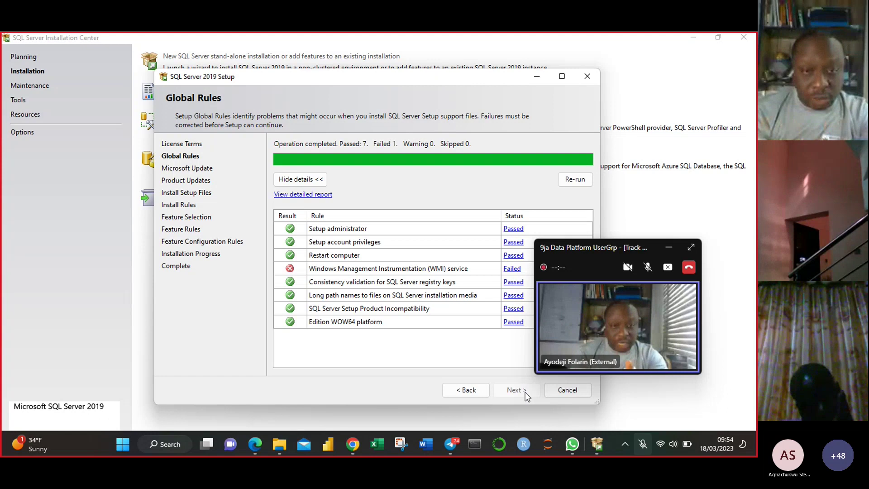
Step: Open the detailed Global Rules report in Microsoft Edge and examine the failed WMI service check
{"action": "left_click_drag", "start_coordinate": [602, 255], "coordinate": [696, 224]}
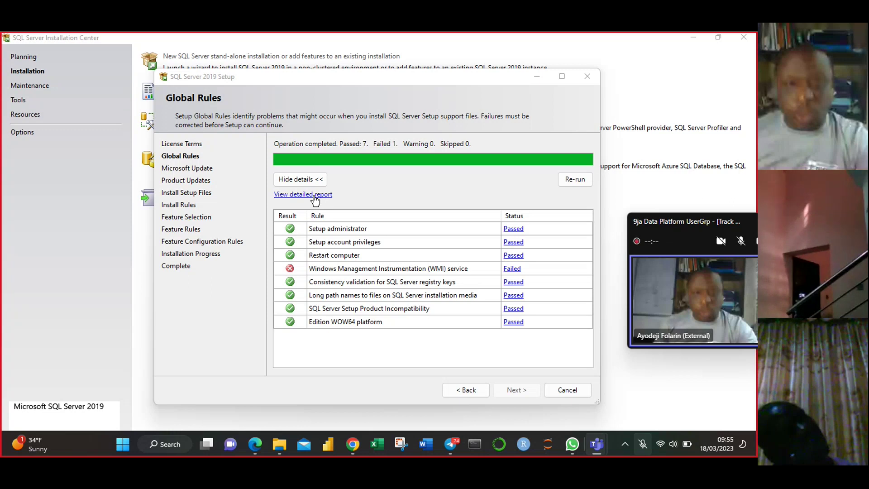
{"action": "left_click", "coordinate": [316, 200]}
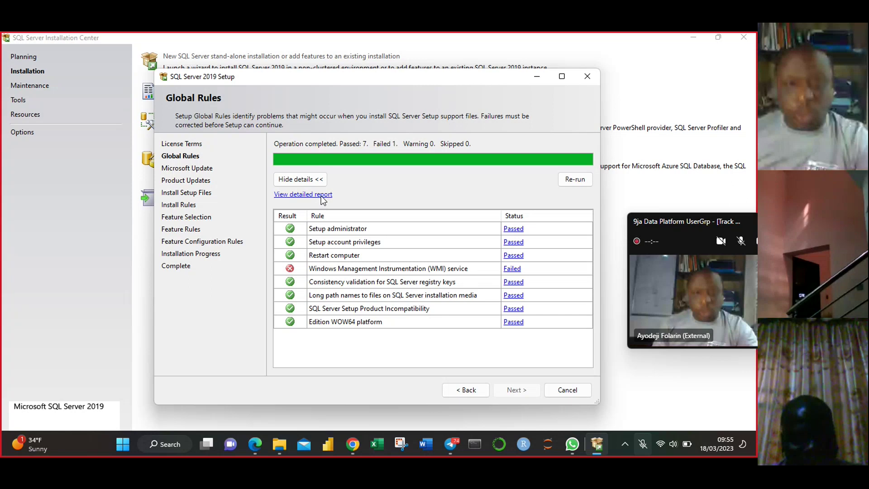
{"action": "left_click", "coordinate": [323, 195]}
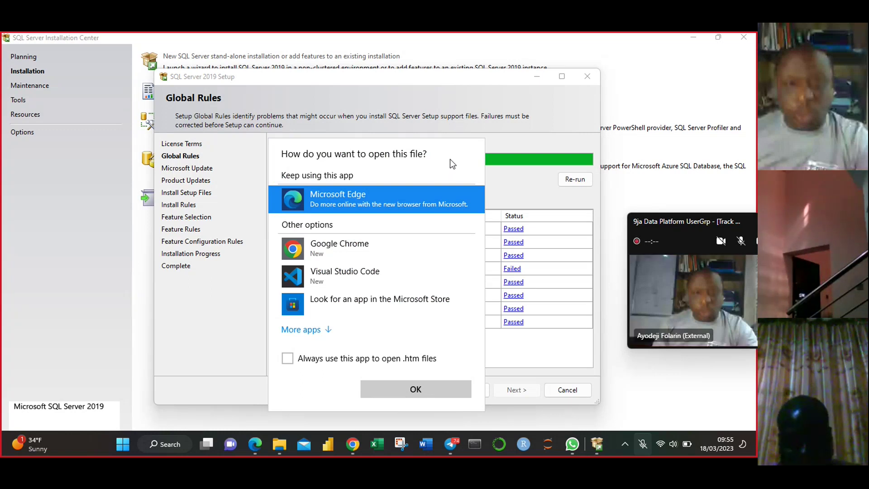
{"action": "left_click", "coordinate": [351, 202]}
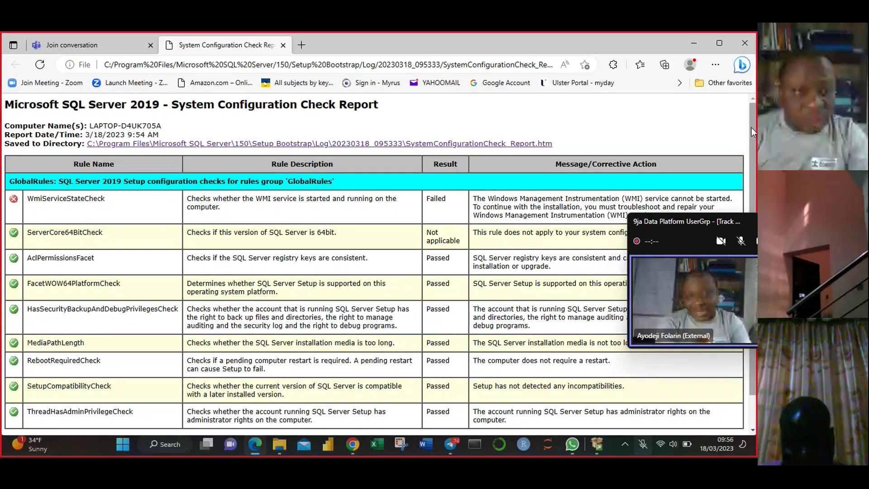
{"action": "left_click_drag", "start_coordinate": [752, 127], "coordinate": [754, 148]}
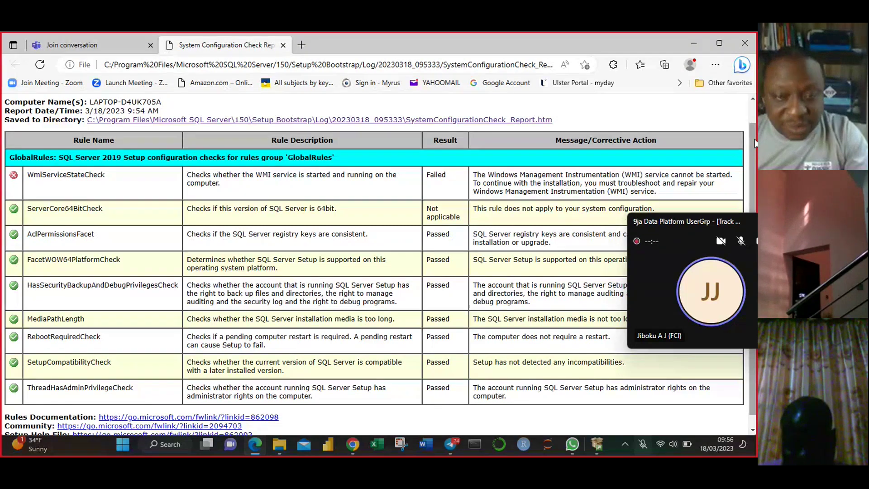
{"action": "scroll", "coordinate": [754, 139], "scroll_direction": "down", "scroll_amount": 1}
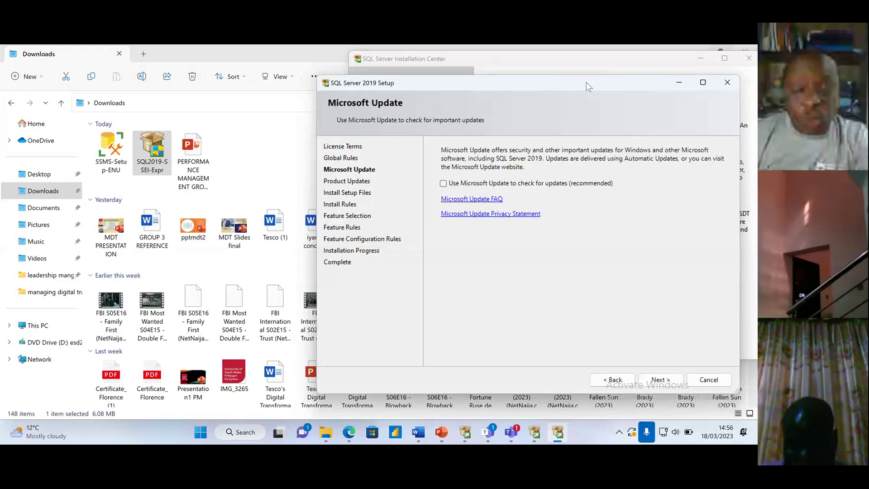
Step: Continue setup without Microsoft Update checks and proceed past the Install Rules page to Feature Selection
{"action": "left_click_drag", "start_coordinate": [585, 83], "coordinate": [454, 79]}
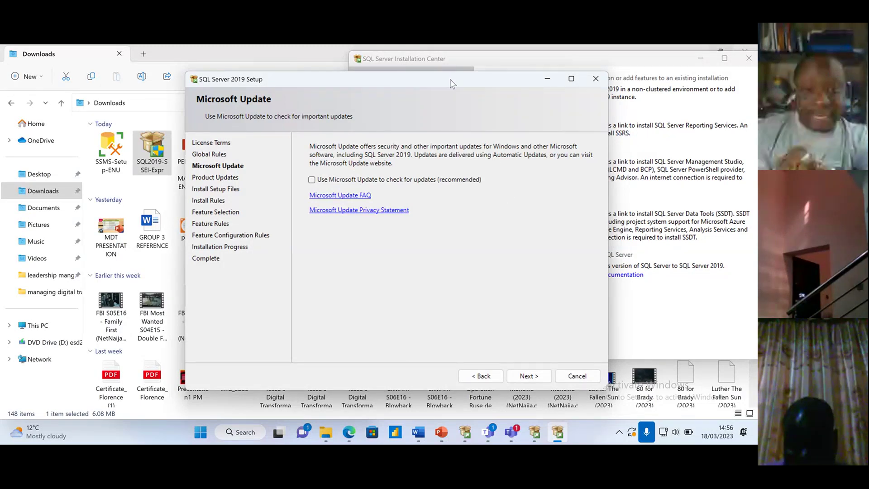
{"action": "left_click_drag", "start_coordinate": [451, 83], "coordinate": [384, 88]}
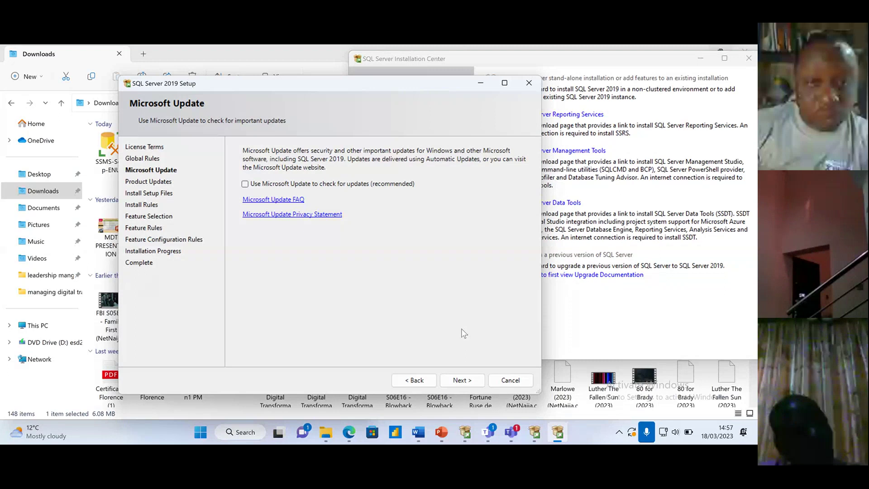
{"action": "left_click", "coordinate": [466, 381]}
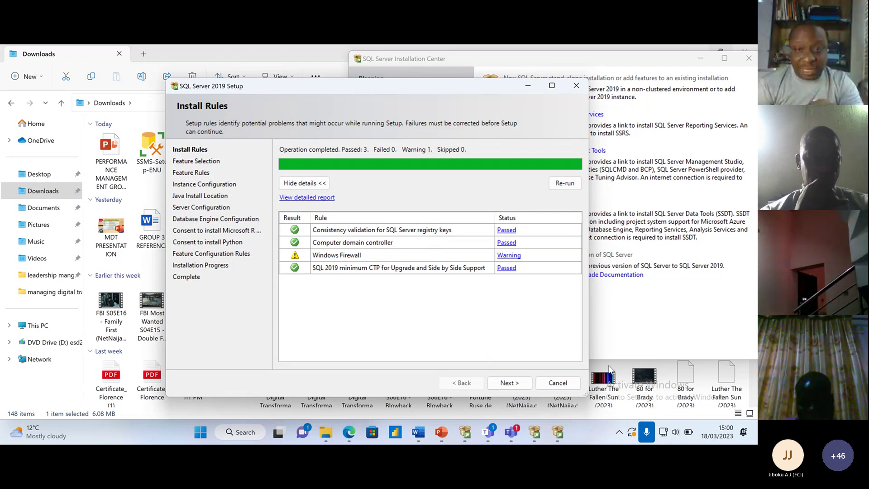
{"action": "left_click", "coordinate": [511, 384]}
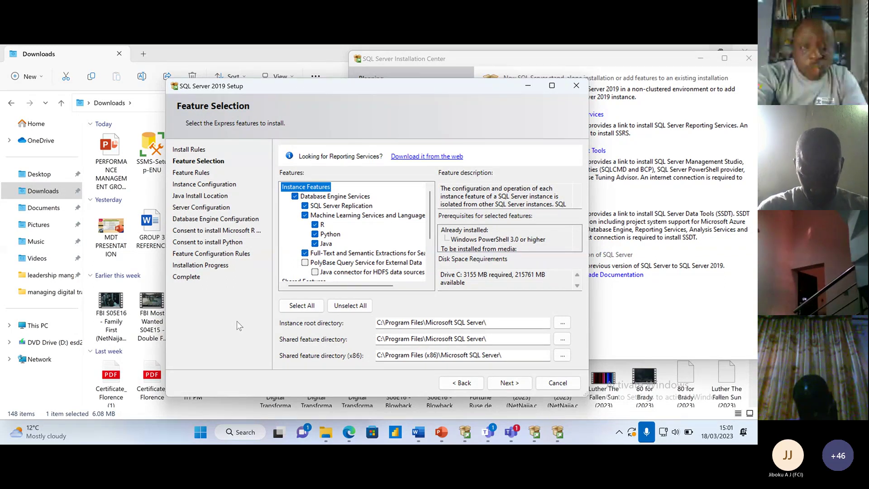
Step: Review the complete list of instance, shared and redistributable features on the Feature Selection page
{"action": "left_click", "coordinate": [430, 277]}
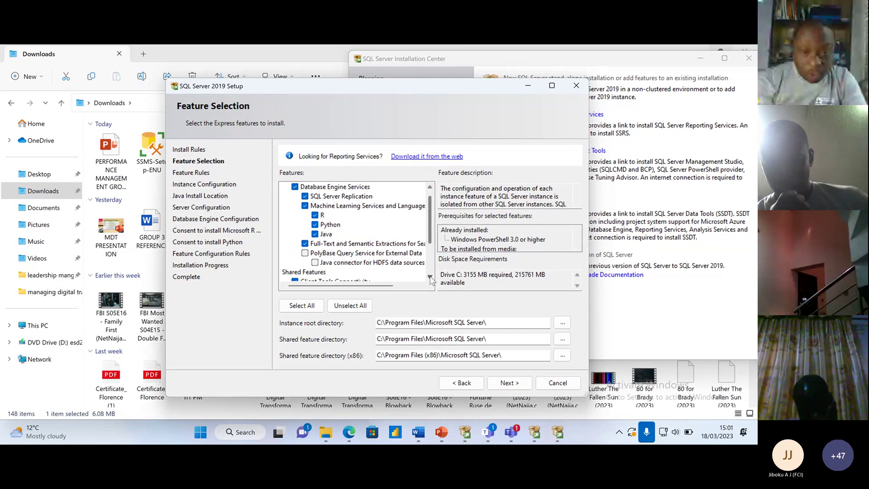
{"action": "left_click", "coordinate": [430, 277]}
{"action": "left_click", "coordinate": [430, 277]}
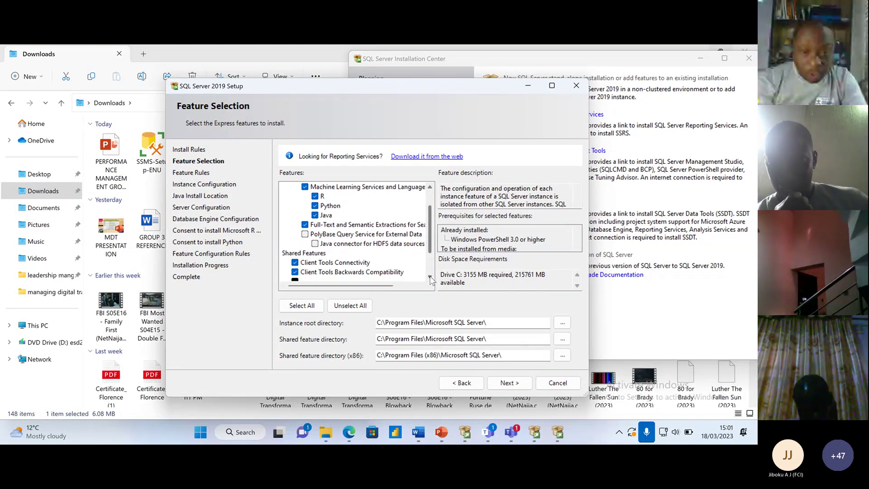
{"action": "left_click", "coordinate": [430, 277]}
{"action": "left_click", "coordinate": [430, 277]}
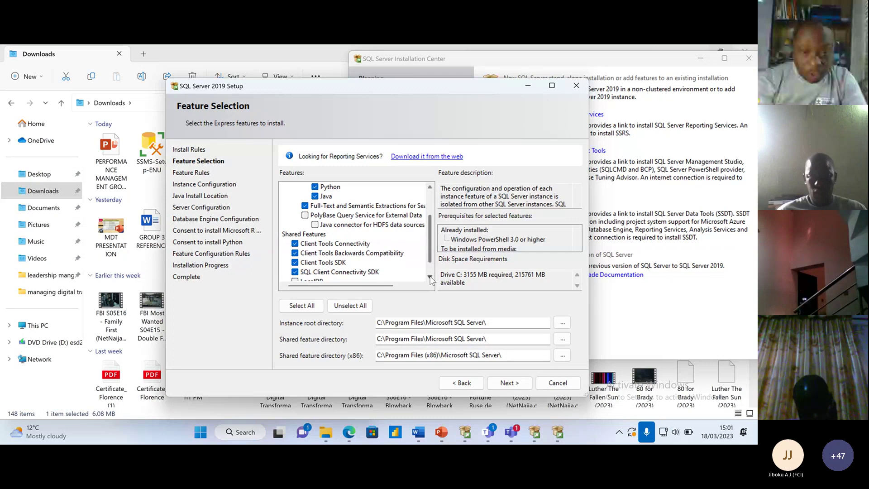
{"action": "left_click", "coordinate": [430, 277]}
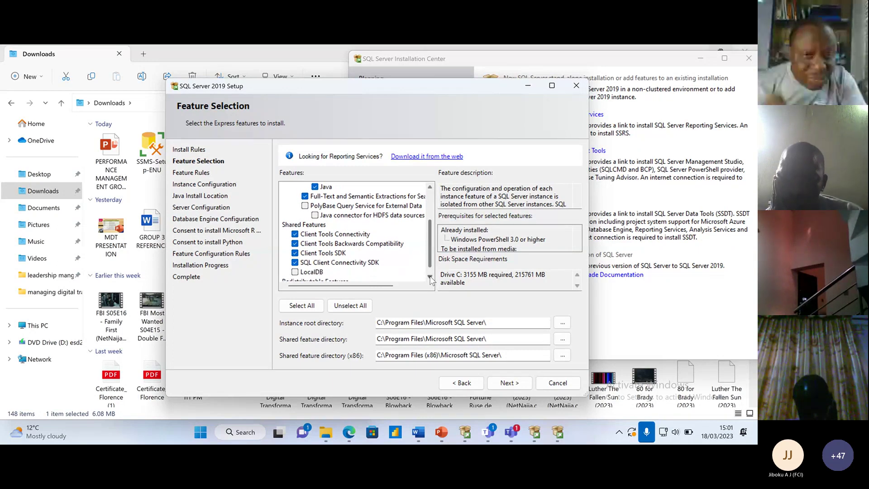
{"action": "left_click", "coordinate": [430, 277]}
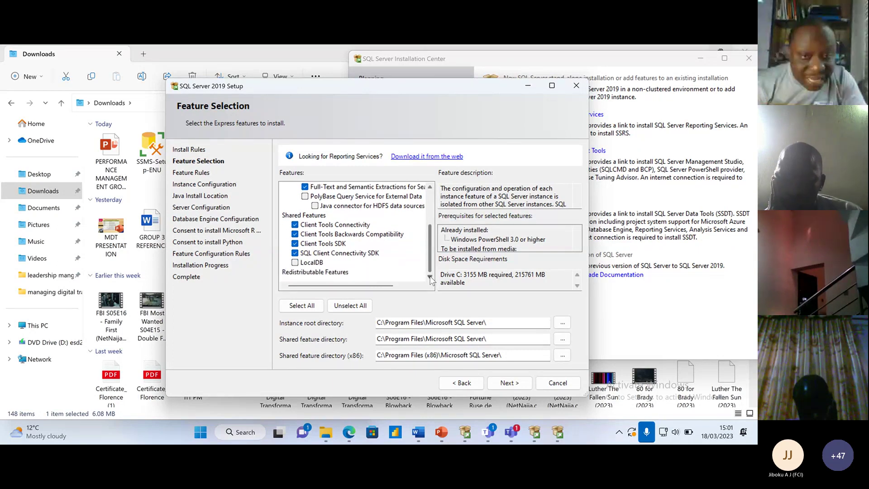
Step: Keep the default feature selection and set the Instance ID to the presenter's surname followed by _SQL
{"action": "left_click", "coordinate": [429, 193]}
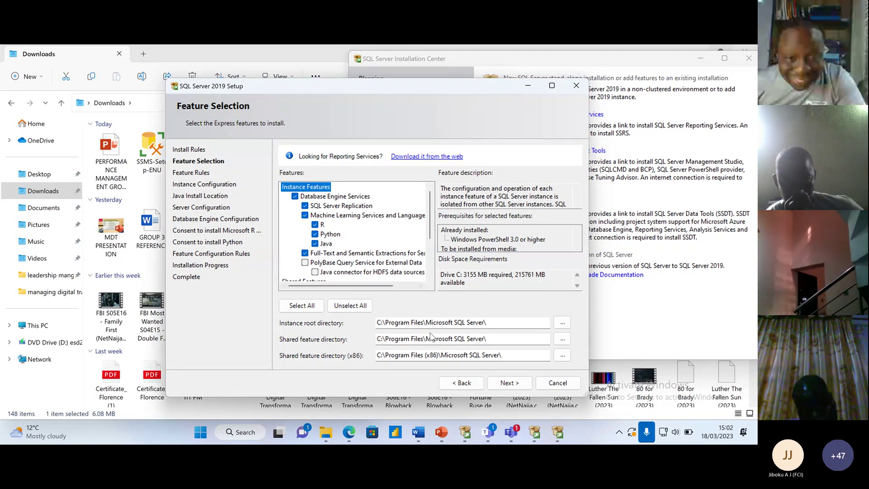
{"action": "left_click", "coordinate": [509, 384]}
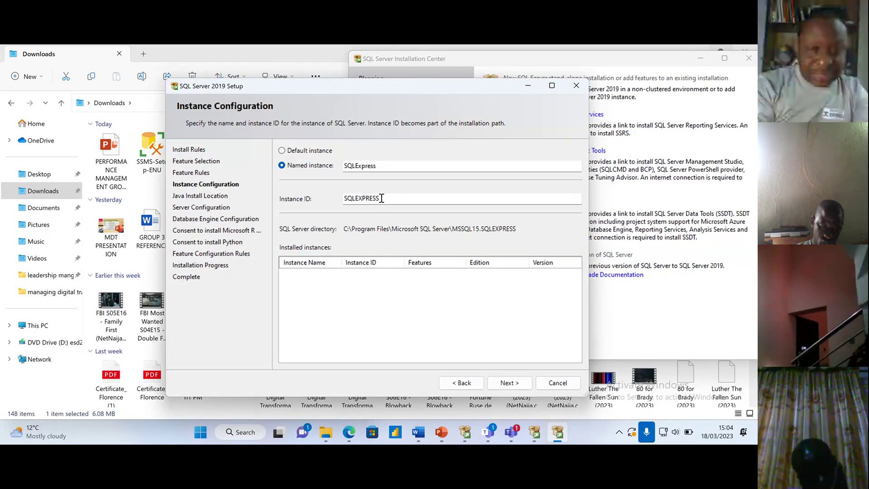
{"action": "left_click", "coordinate": [381, 198]}
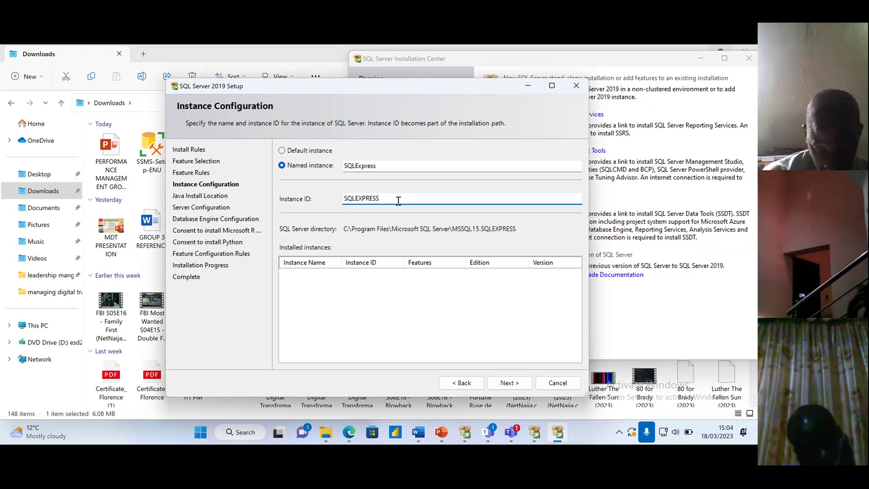
{"action": "key", "text": "BackSpace"}
{"action": "key", "text": "BackSpace"}
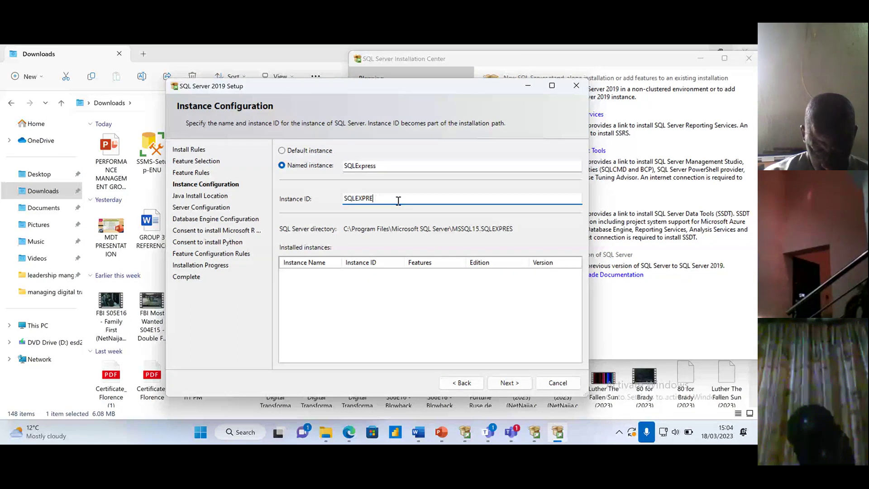
{"action": "key", "text": "BackSpace"}
{"action": "key", "text": "BackSpace"}
{"action": "key", "text": "BackSpace"}
{"action": "key", "text": "BackSpace"}
{"action": "key", "text": "BackSpace"}
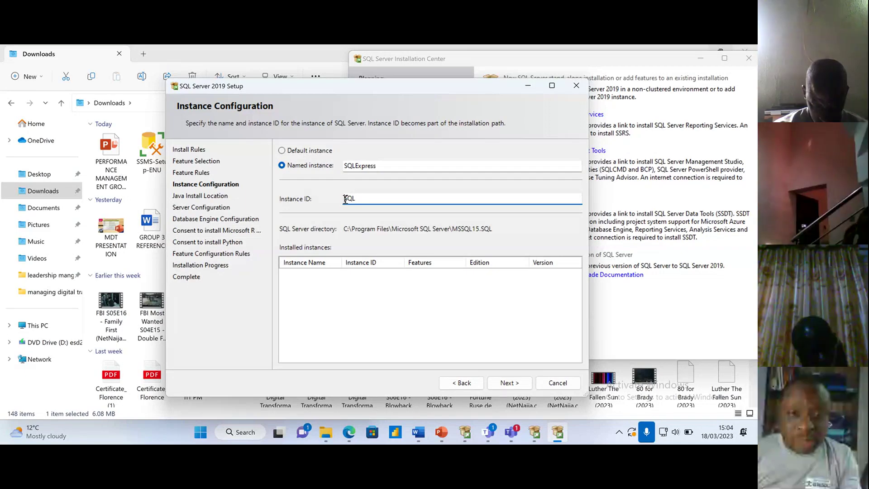
{"action": "left_click", "coordinate": [344, 199]}
{"action": "type", "text": "JIB"}
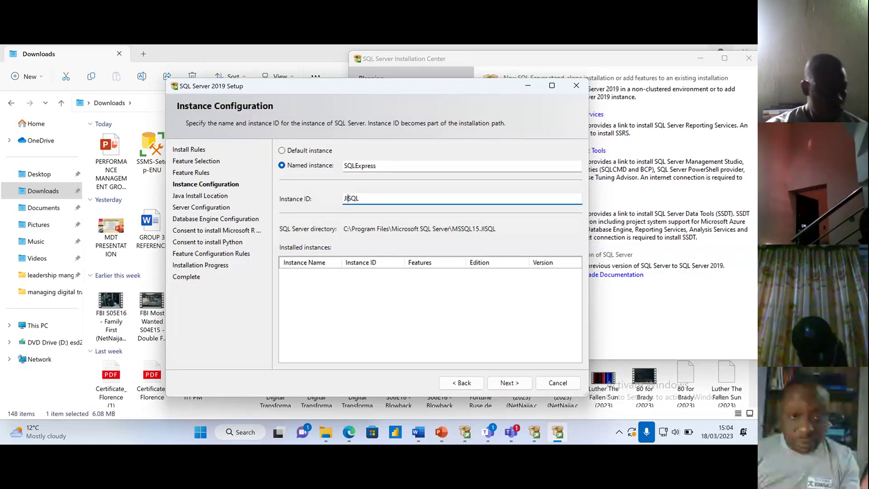
{"action": "type", "text": "OKU"}
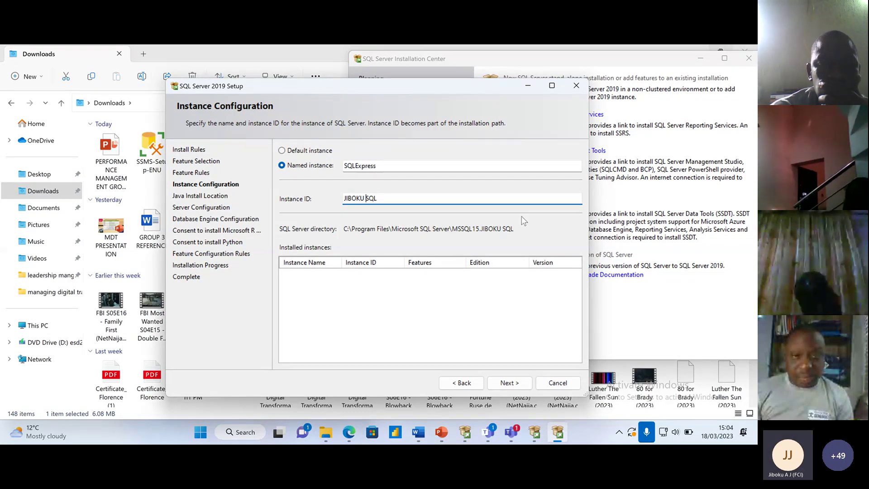
{"action": "key", "text": "BackSpace"}
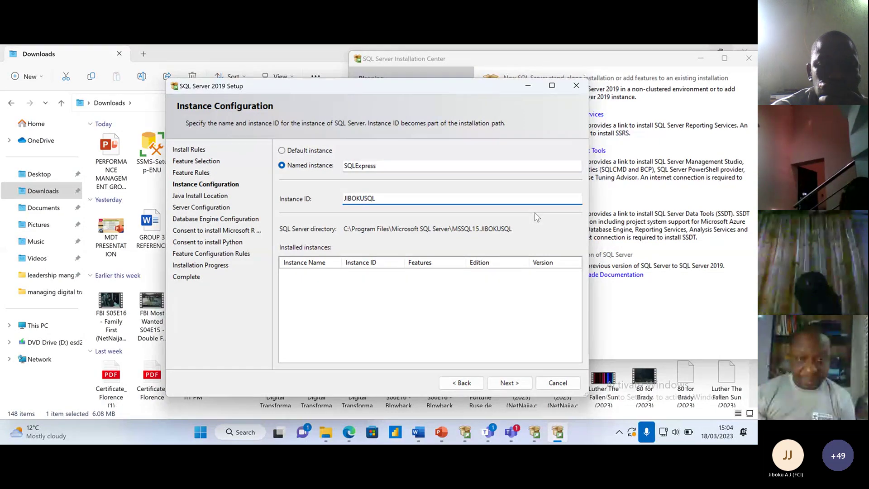
{"action": "type", "text": "_"}
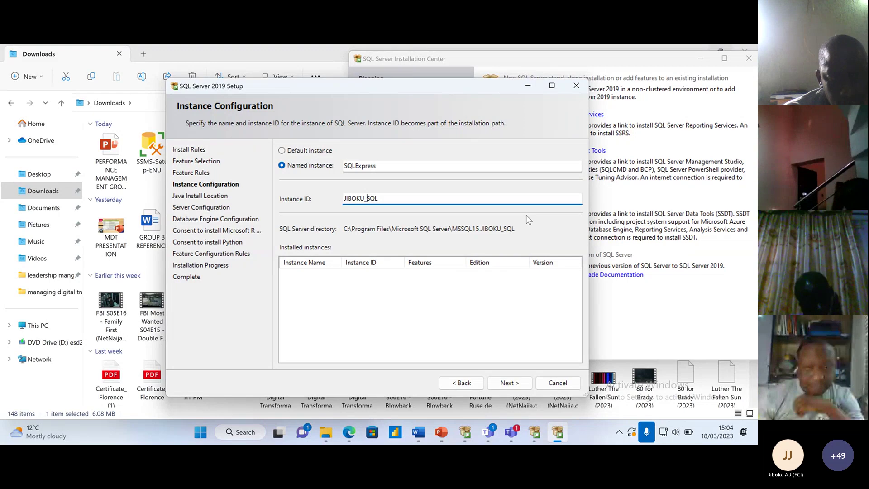
Step: Proceed with the included Open JRE 11.0.3 and the default service accounts to reach Database Engine Configuration
{"action": "left_click", "coordinate": [513, 384]}
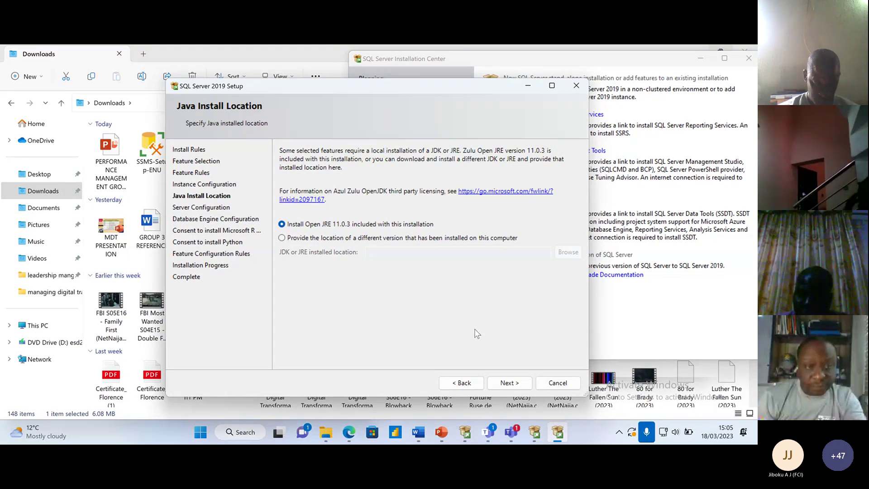
{"action": "left_click", "coordinate": [510, 384]}
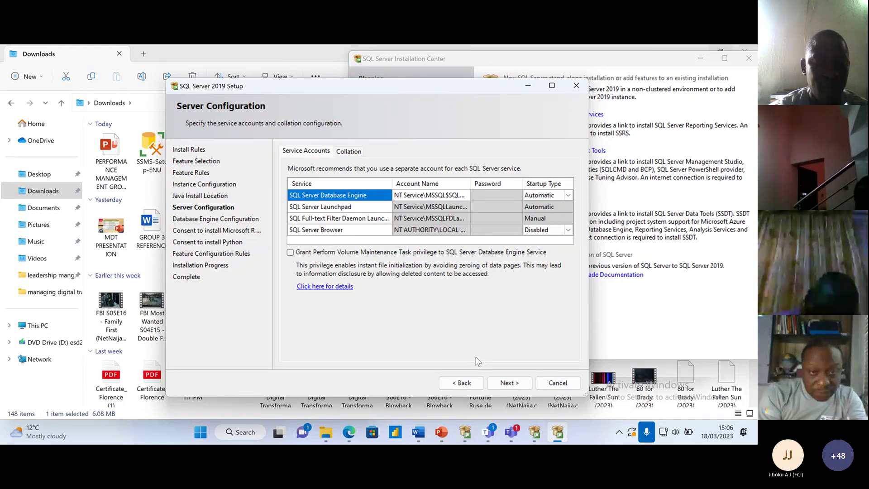
{"action": "left_click", "coordinate": [552, 86]}
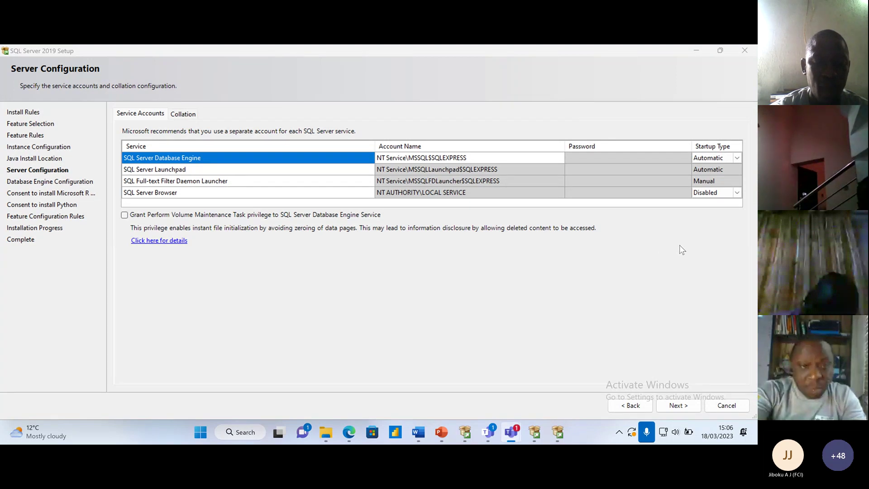
{"action": "left_click", "coordinate": [557, 292]}
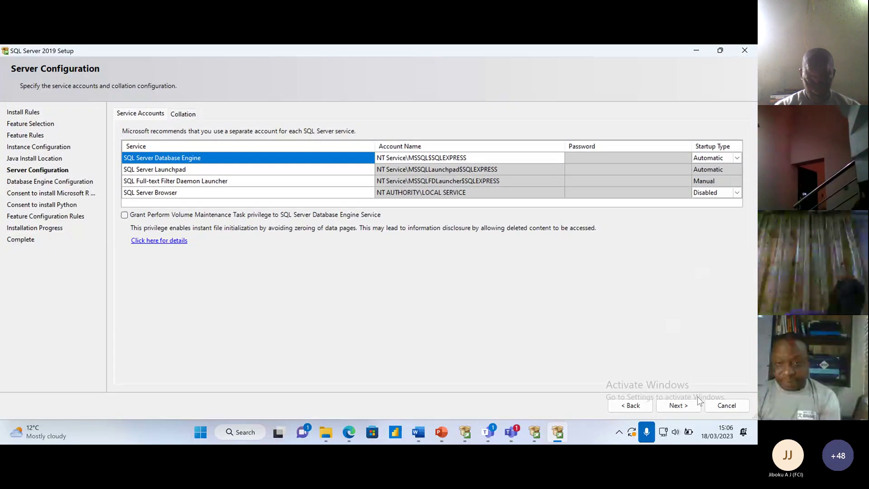
{"action": "left_click", "coordinate": [679, 405]}
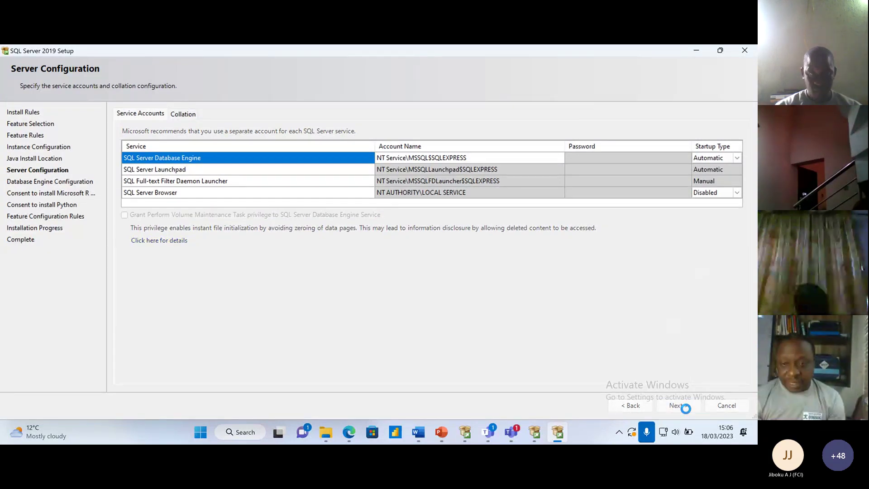
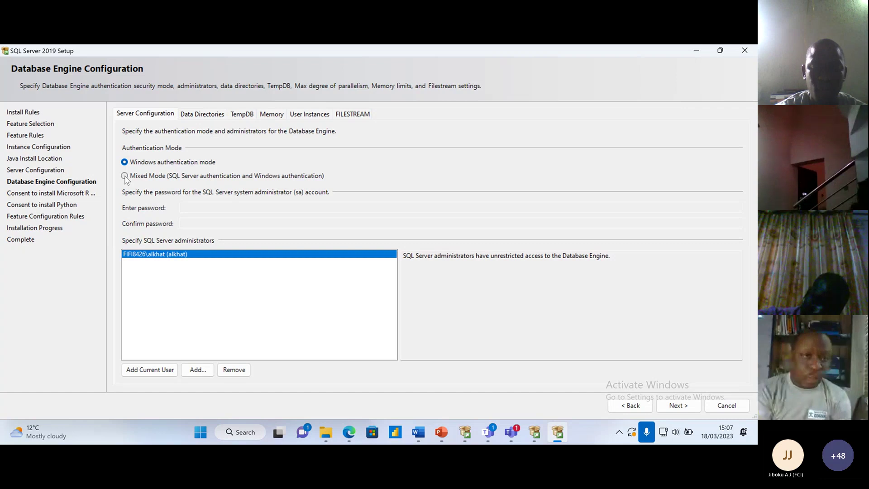
Step: Configure Mixed Mode authentication with a confirmed sa account password and the current user as SQL Server administrator, and continue
{"action": "left_click", "coordinate": [125, 176]}
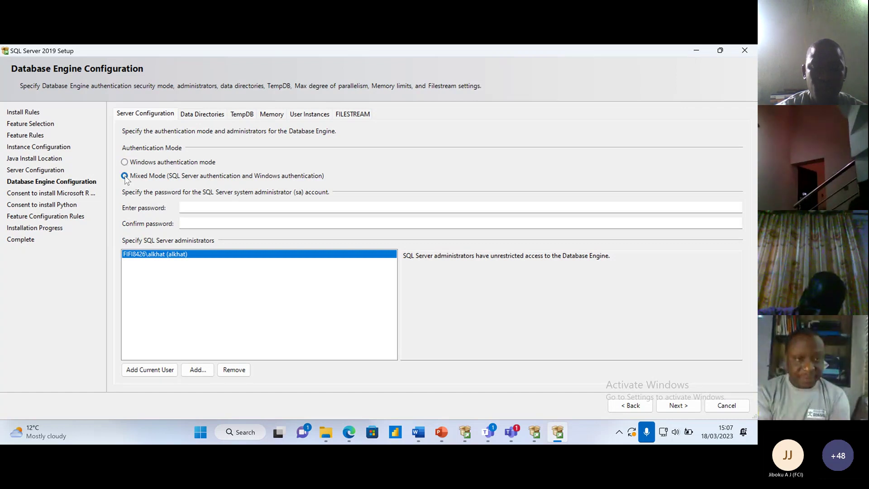
{"action": "left_click", "coordinate": [270, 206]}
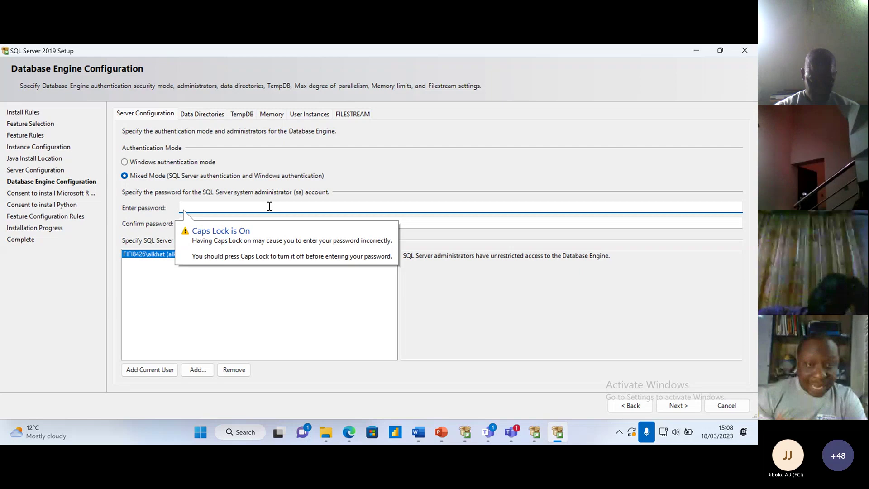
{"action": "type", "text": "••"}
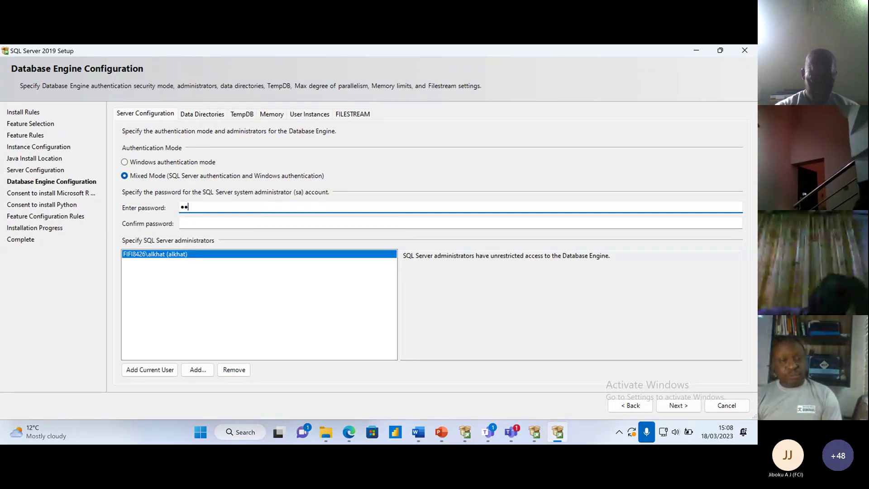
{"action": "type", "text": "•••••••"}
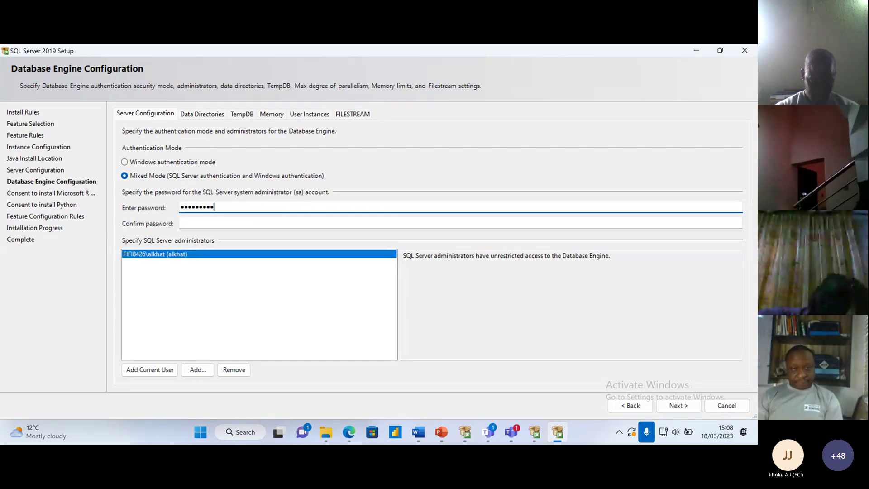
{"action": "type", "text": "•••"}
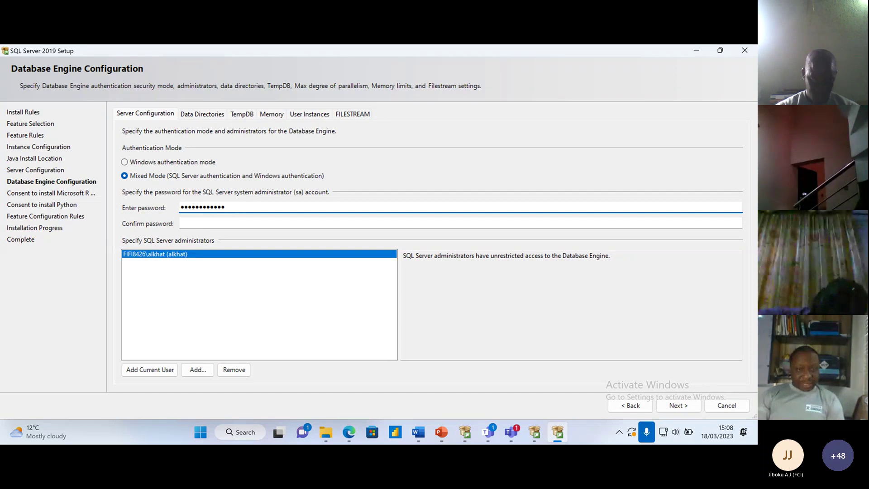
{"action": "type", "text": "•"}
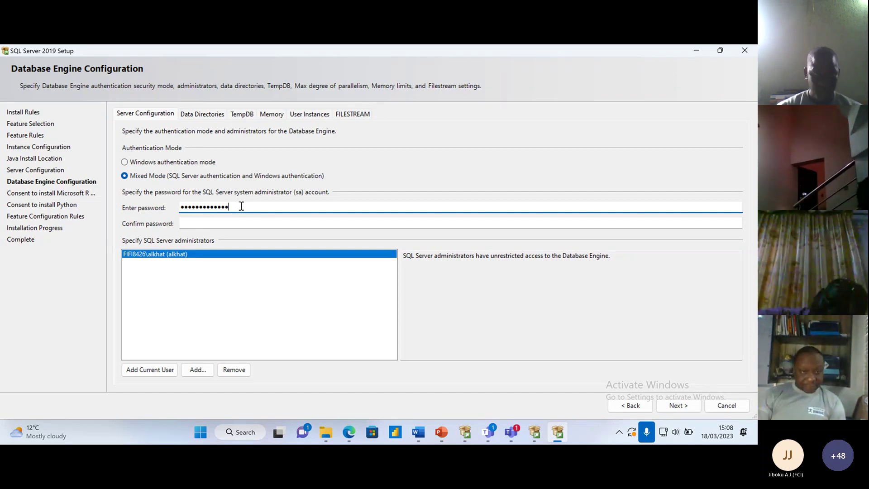
{"action": "left_click", "coordinate": [213, 224]}
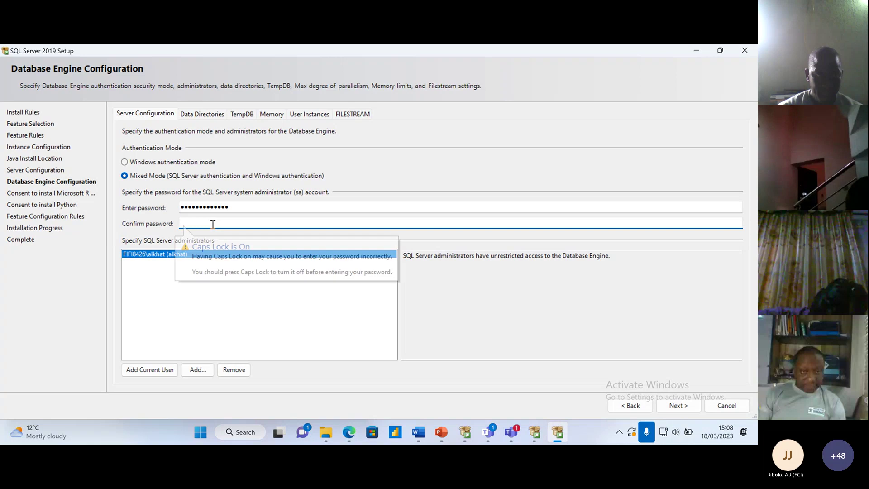
{"action": "type", "text": "•••••"}
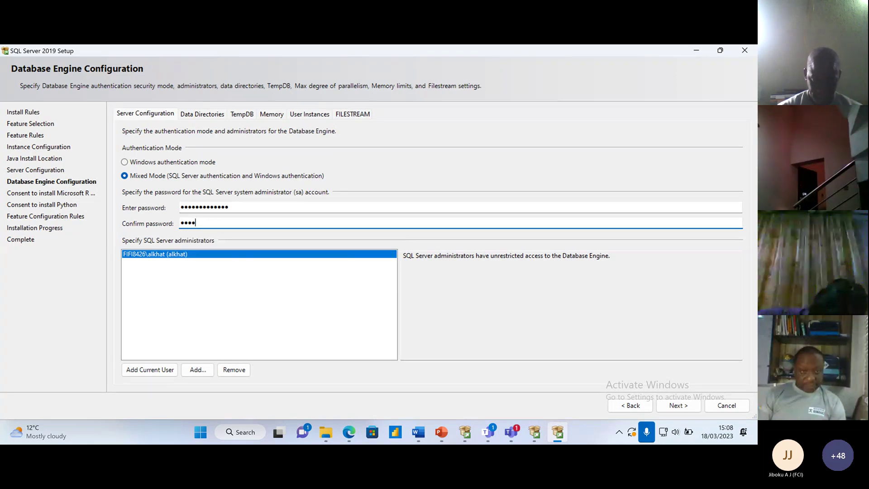
{"action": "type", "text": "••••••"}
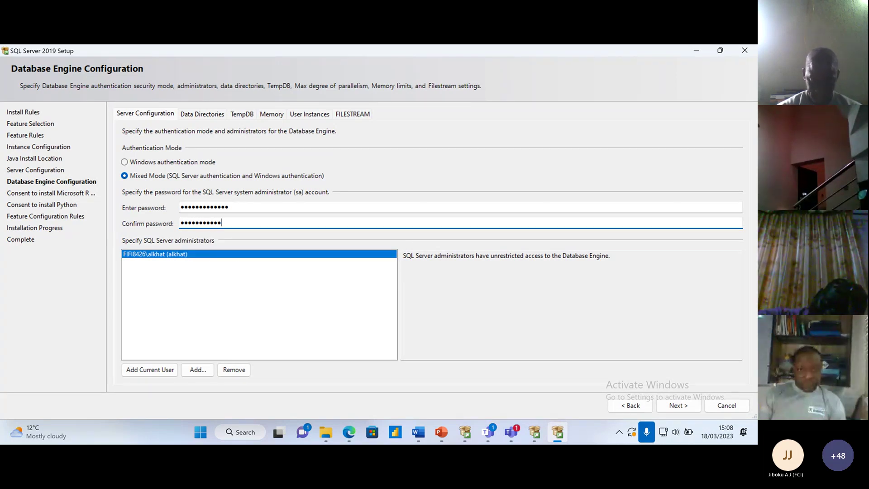
{"action": "type", "text": "••"}
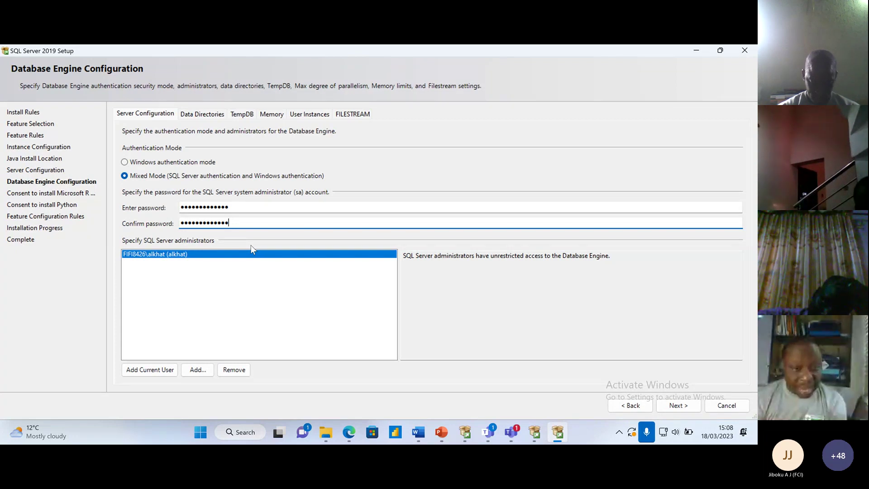
{"action": "left_click", "coordinate": [164, 370]}
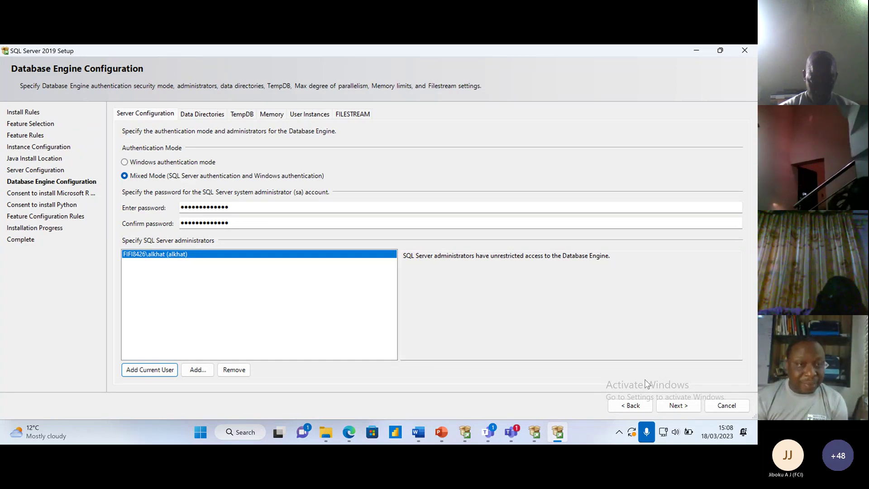
{"action": "left_click", "coordinate": [679, 405]}
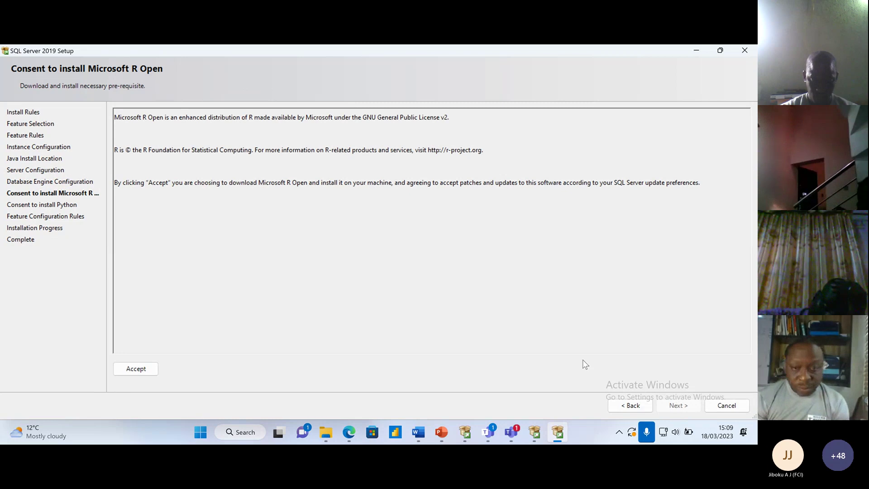
Step: Accept the consents to install Microsoft R Open and Python, and continue to the page that follows
{"action": "left_click", "coordinate": [136, 369]}
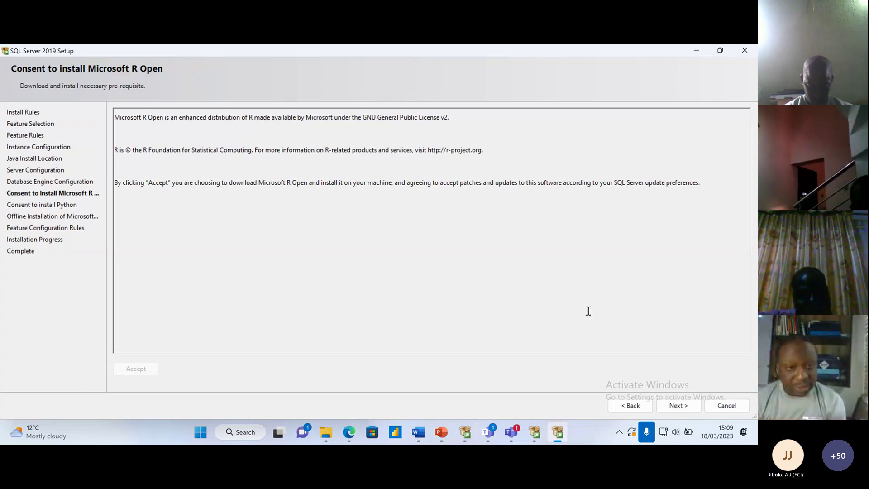
{"action": "left_click", "coordinate": [677, 406]}
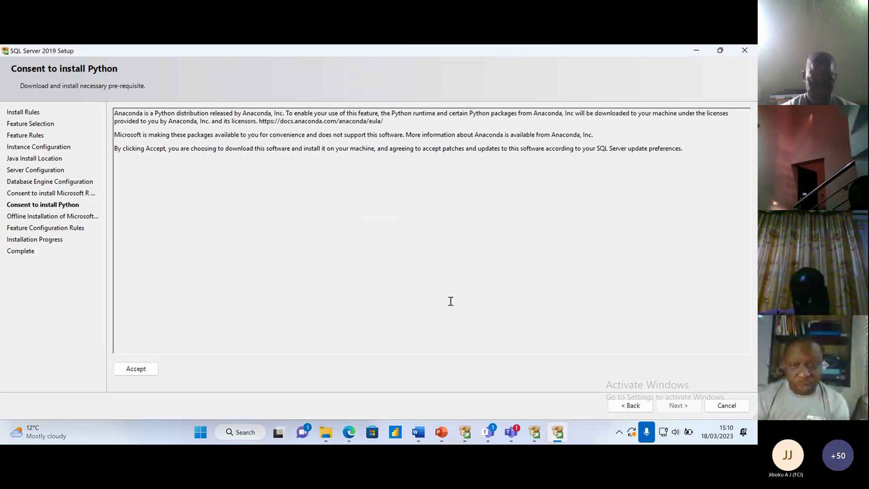
{"action": "left_click", "coordinate": [136, 369]}
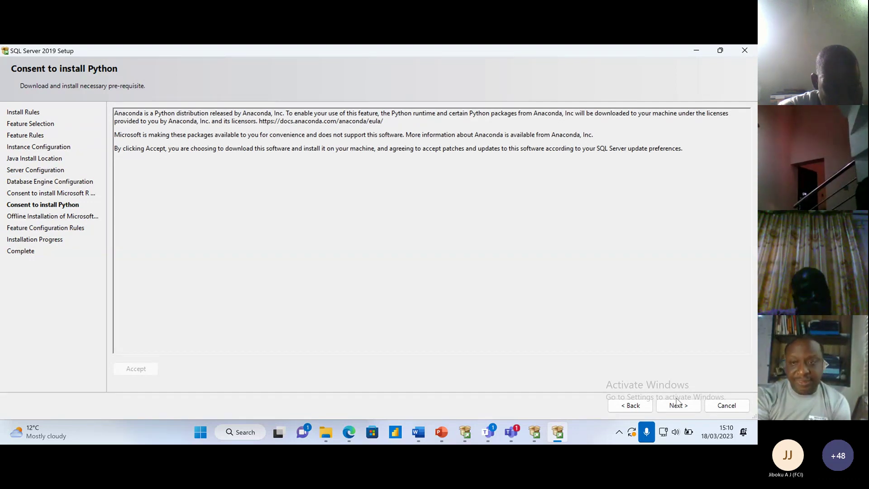
{"action": "left_click", "coordinate": [676, 405]}
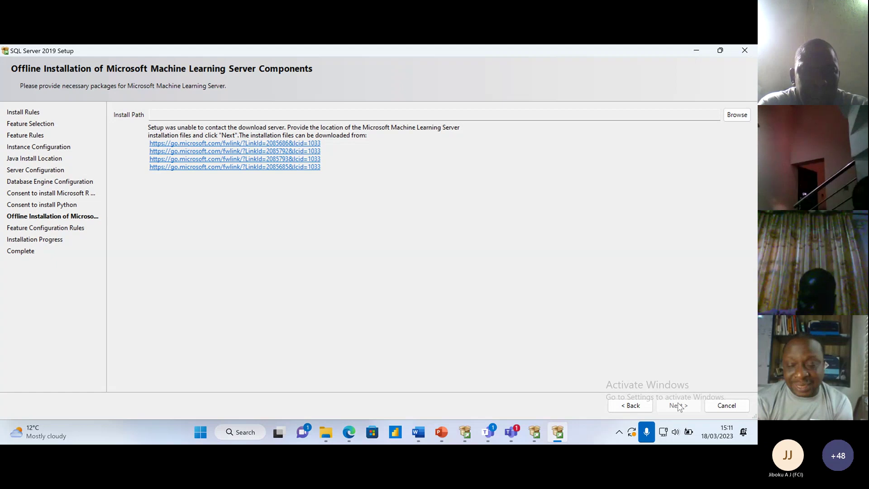
Step: Return through the setup wizard from the offline Machine Learning Server components page to Feature Selection
{"action": "left_click", "coordinate": [631, 406]}
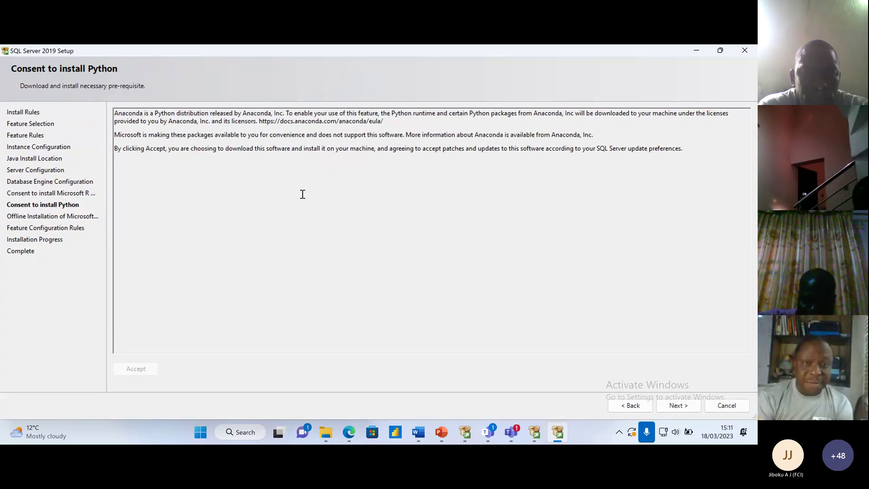
{"action": "left_click", "coordinate": [626, 406]}
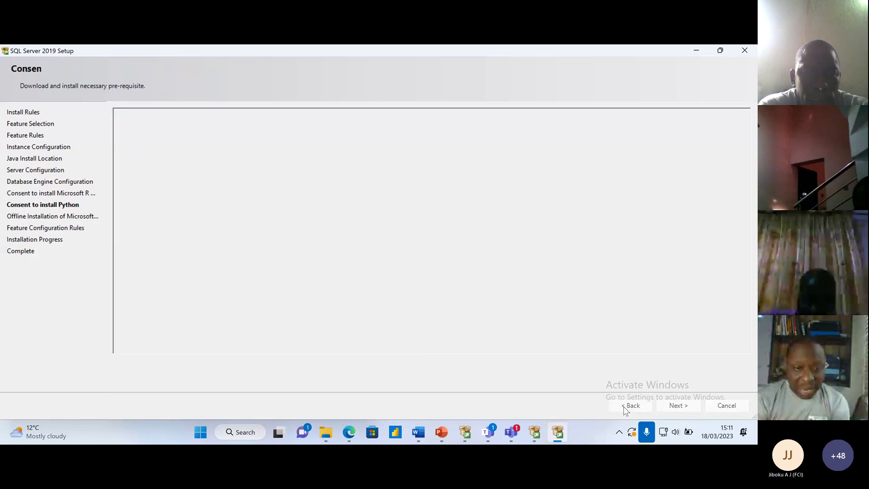
{"action": "left_click", "coordinate": [626, 407]}
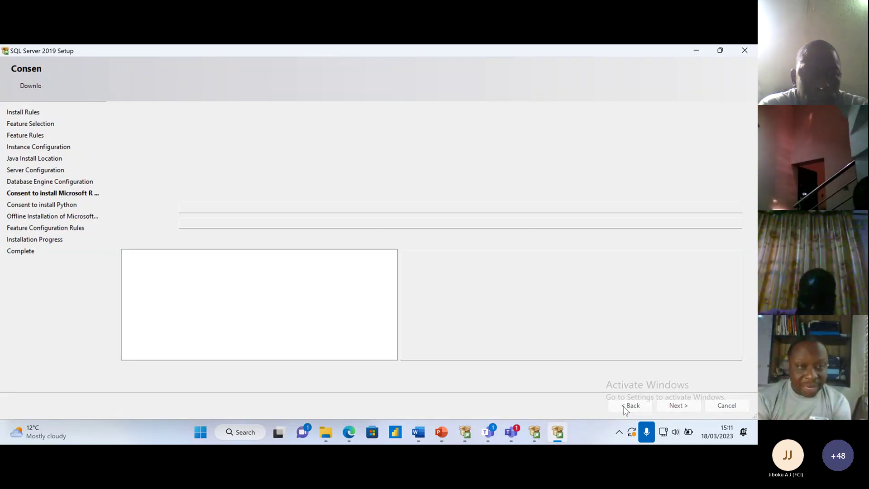
{"action": "left_click", "coordinate": [634, 409]}
{"action": "left_click", "coordinate": [634, 407]}
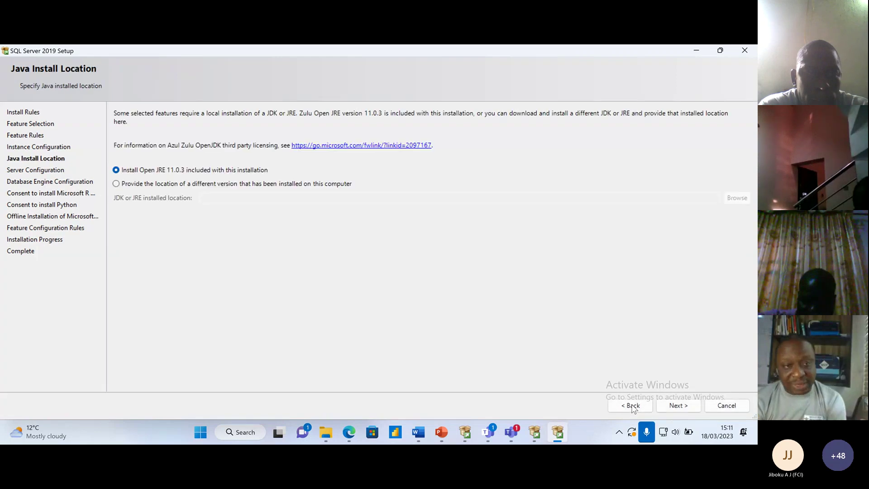
{"action": "left_click", "coordinate": [634, 407]}
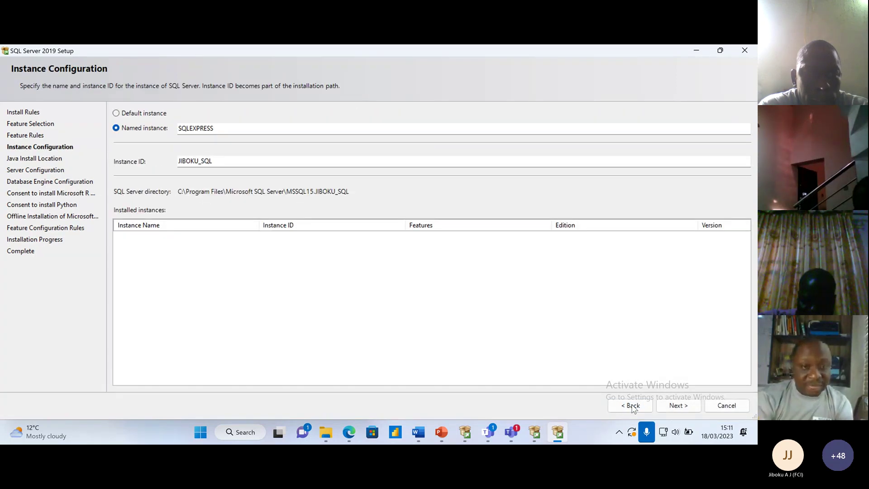
{"action": "left_click", "coordinate": [634, 406]}
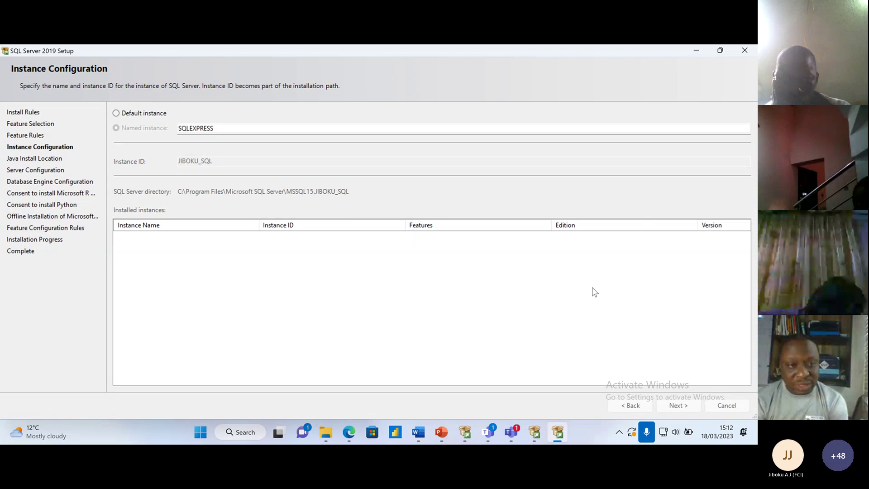
{"action": "left_click", "coordinate": [633, 405]}
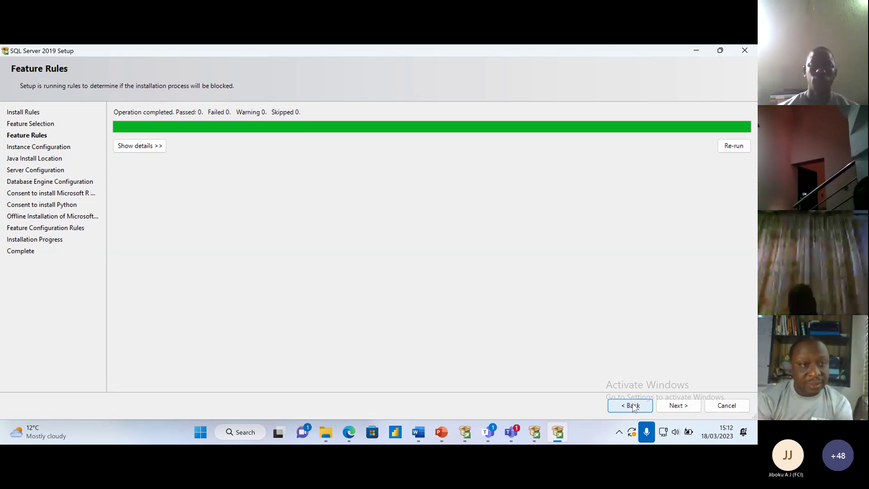
{"action": "left_click", "coordinate": [632, 406]}
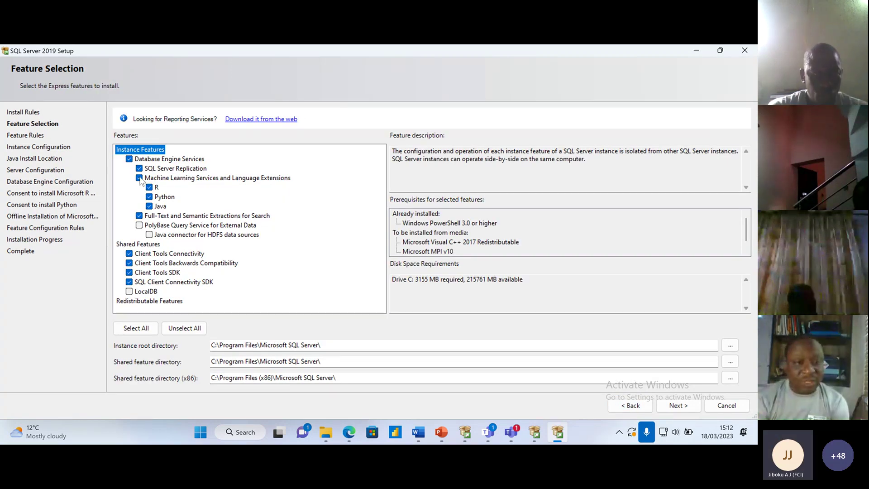
Step: Try clearing R, Python and Java under Machine Learning Services and Language Extensions, and reselect the language options
{"action": "left_click", "coordinate": [149, 187]}
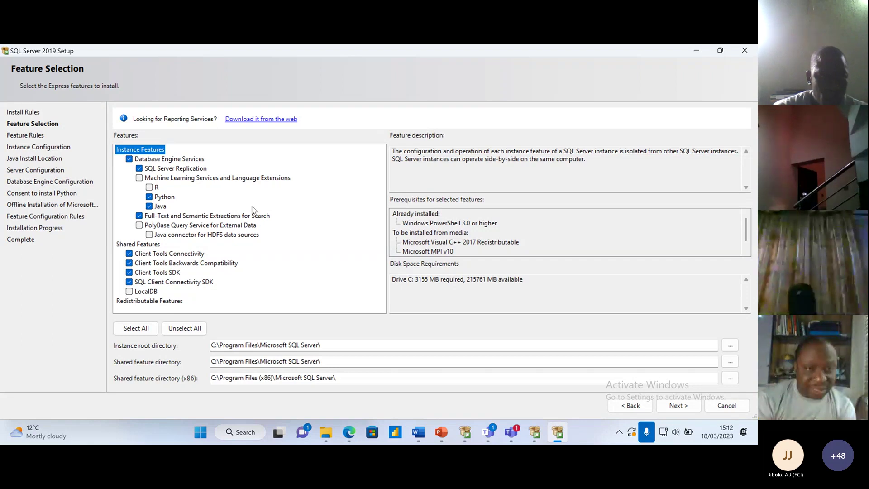
{"action": "left_click", "coordinate": [149, 197]}
{"action": "left_click", "coordinate": [149, 206]}
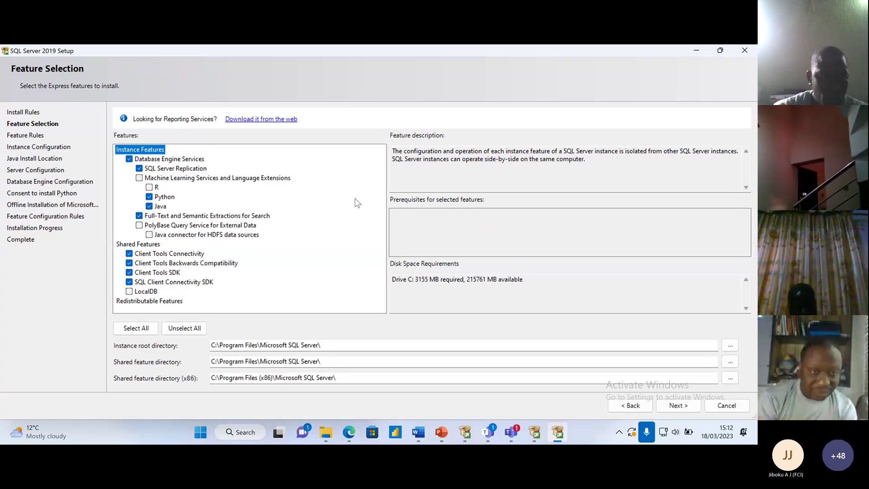
{"action": "left_click", "coordinate": [149, 187]}
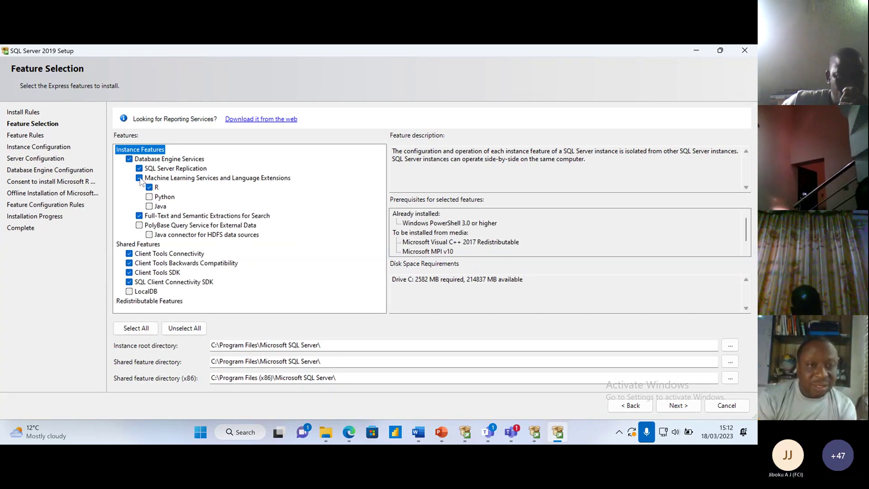
{"action": "left_click", "coordinate": [149, 187]}
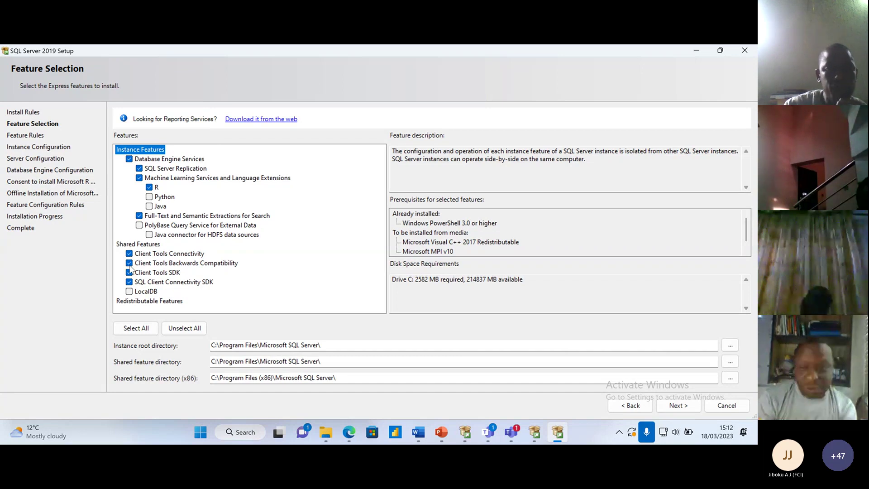
{"action": "left_click", "coordinate": [149, 196]}
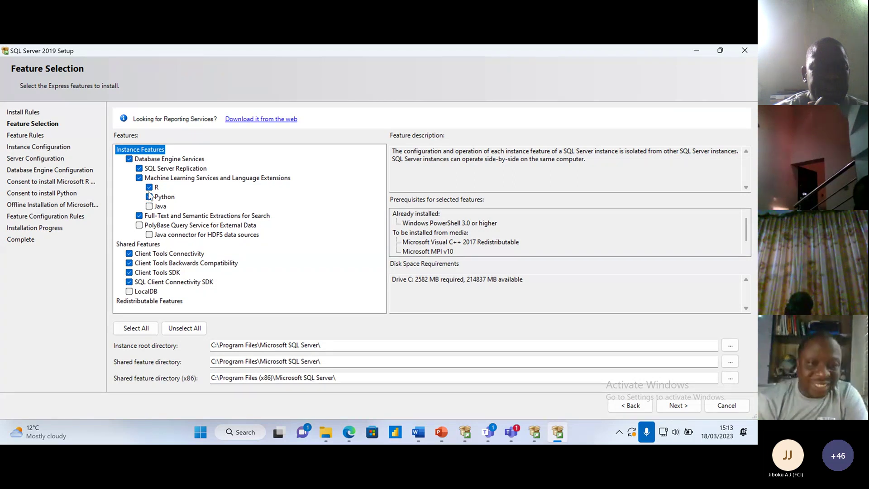
Step: Exclude Full-Text and Semantic Extractions for Search and Client Tools Connectivity from the features to install
{"action": "left_click", "coordinate": [128, 271]}
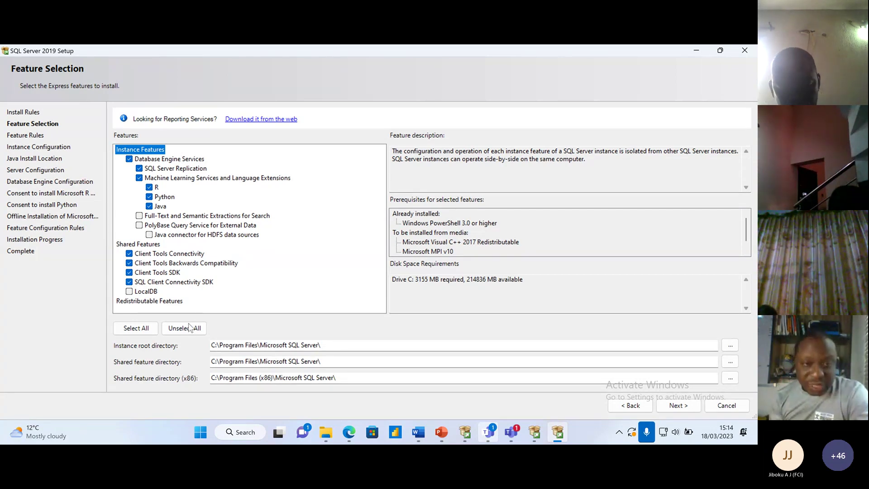
{"action": "left_click", "coordinate": [129, 253]}
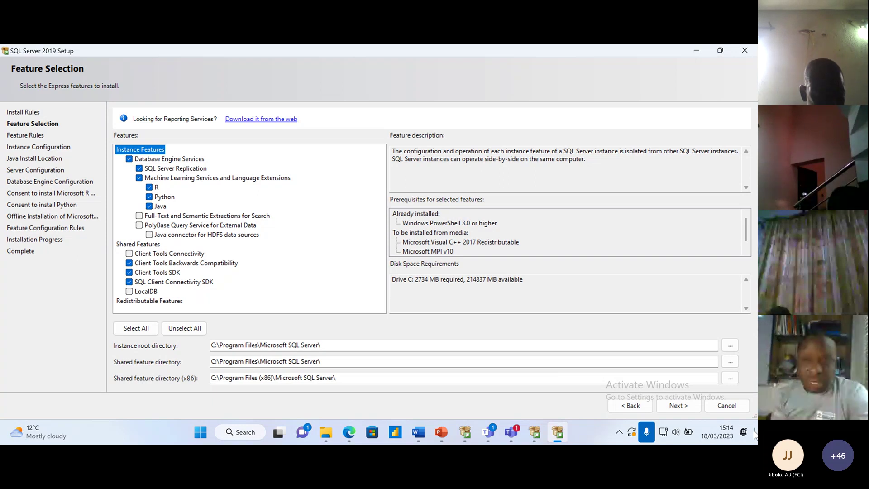
Step: Dismiss the widgets board, clear the open windows to show the desktop, and refresh it
{"action": "key", "text": "super+w"}
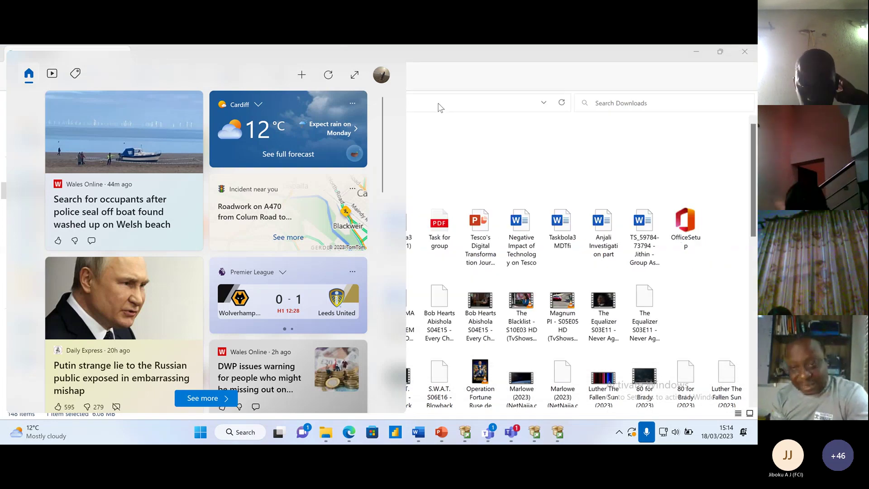
{"action": "left_click", "coordinate": [437, 107]}
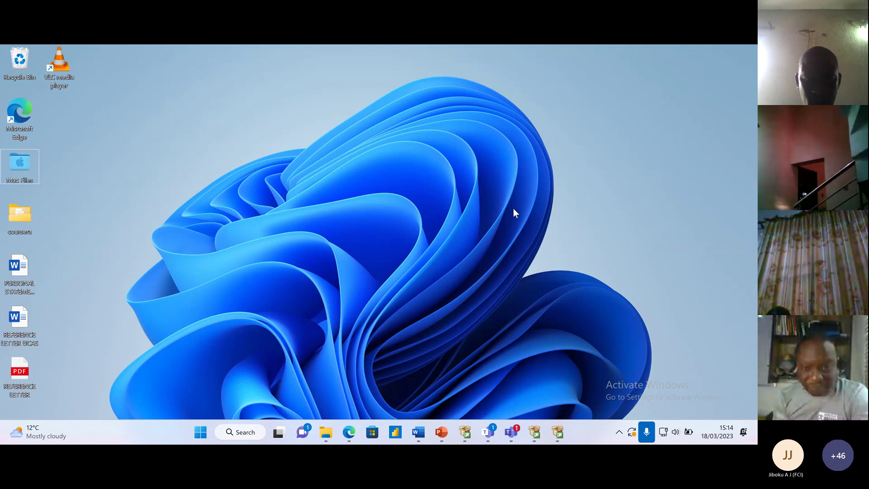
{"action": "left_click", "coordinate": [517, 235]}
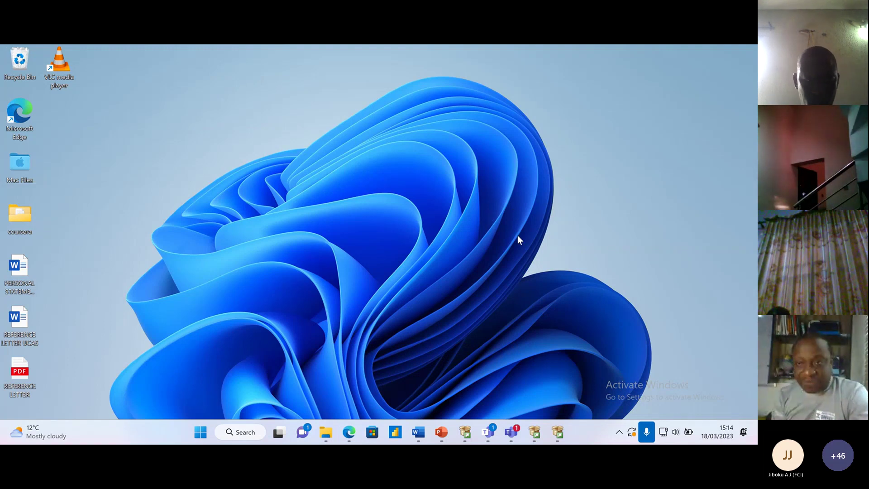
{"action": "right_click", "coordinate": [518, 255]}
{"action": "left_click", "coordinate": [546, 240]}
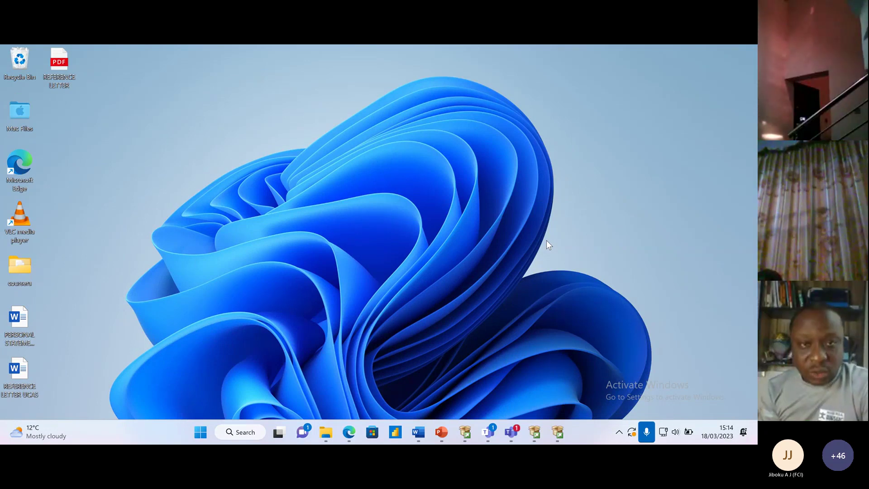
{"action": "right_click", "coordinate": [547, 240]}
{"action": "left_click", "coordinate": [547, 241]}
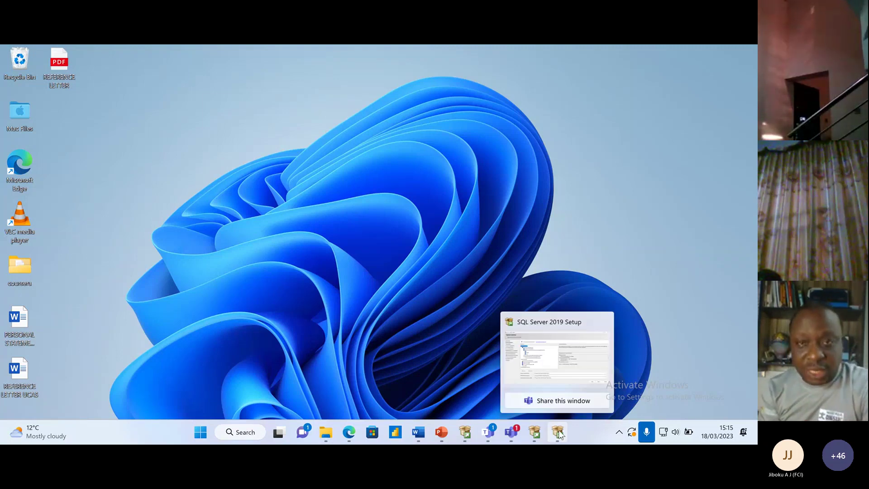
Step: Try to bring back the SQL Server 2019 Setup window, and minimize the SQL Server Installation Center
{"action": "left_click", "coordinate": [559, 434]}
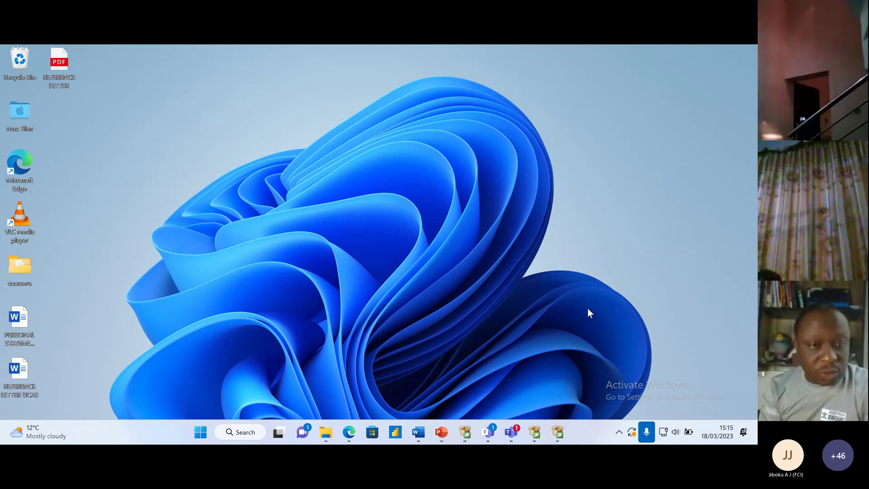
{"action": "left_click", "coordinate": [534, 434]}
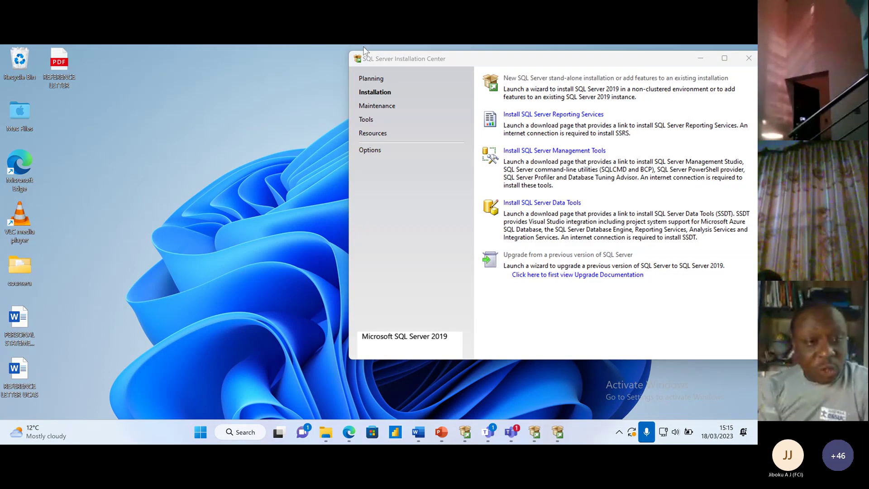
{"action": "left_click", "coordinate": [703, 60]}
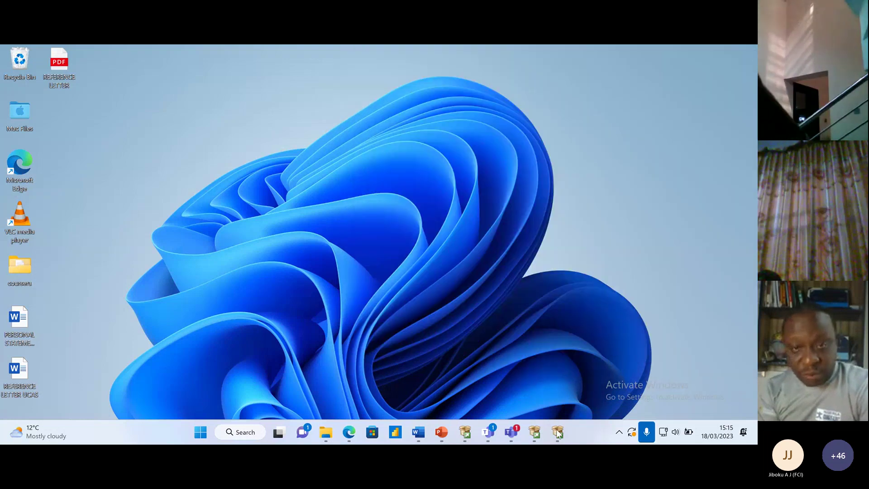